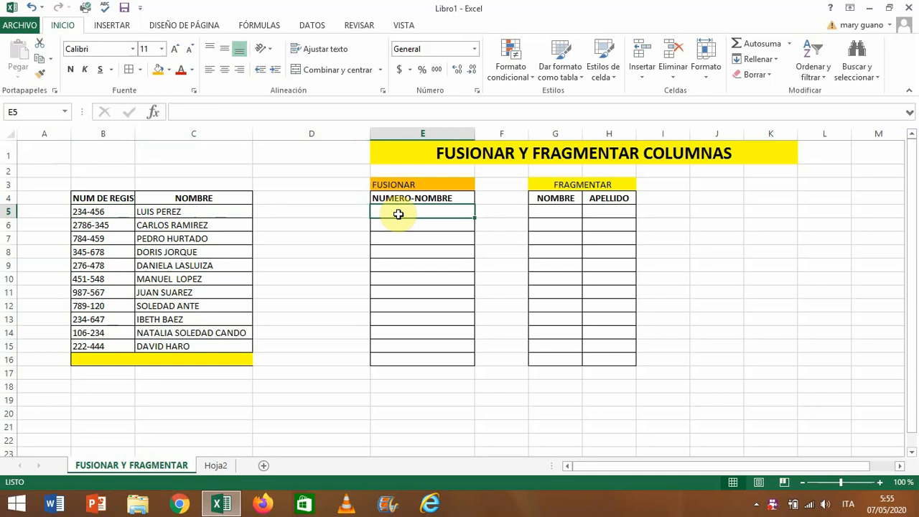
pyautogui.click(247, 113)
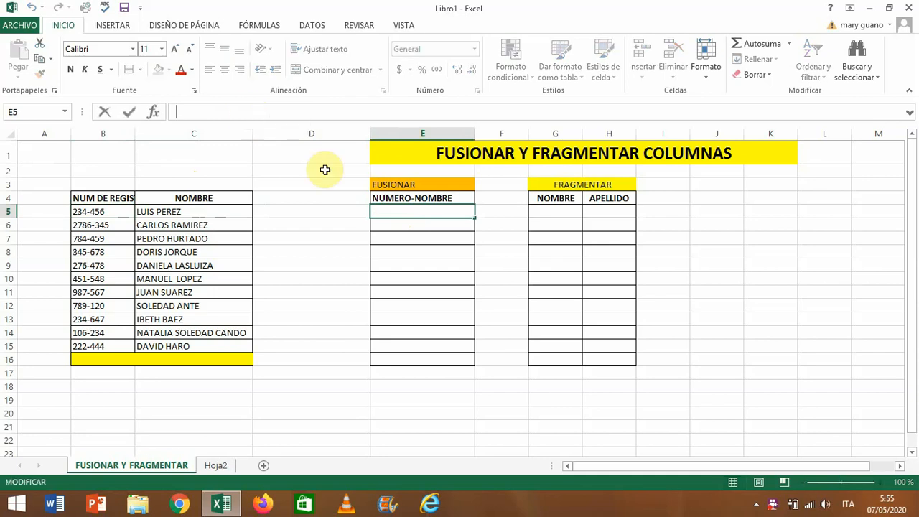
pyautogui.click(346, 211)
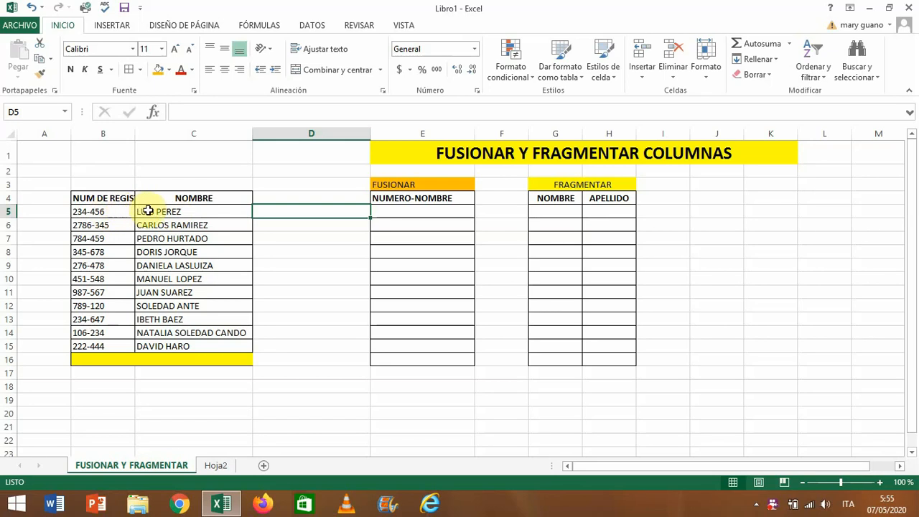
# - Join the registration number and name of the first record in E5 with the formula =B5&C5
pyautogui.click(385, 208)
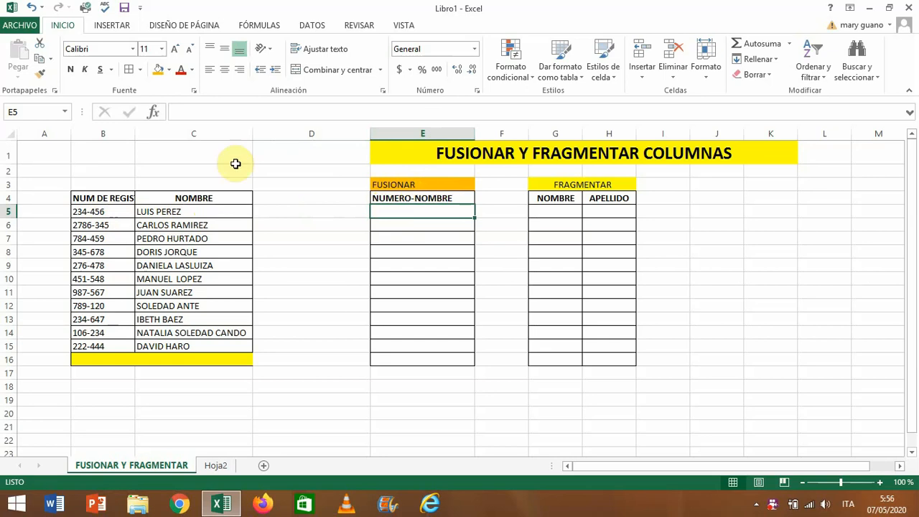
pyautogui.click(209, 111)
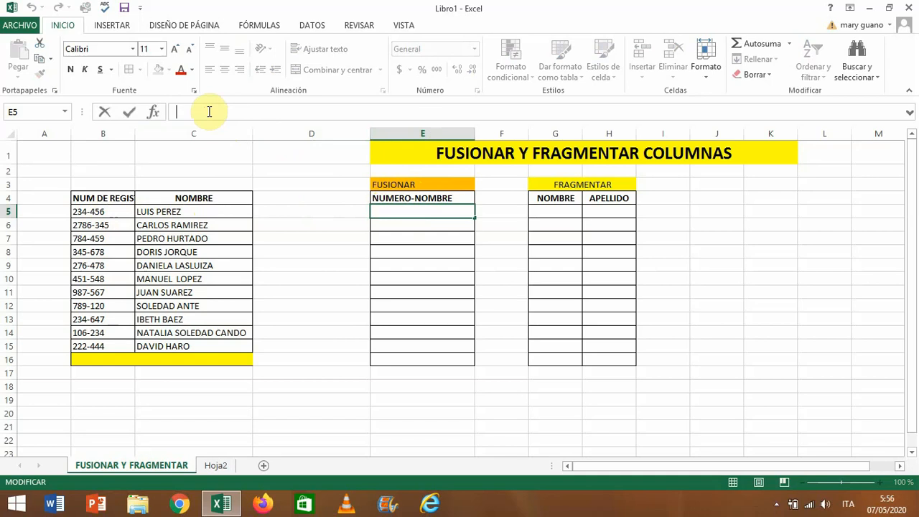
pyautogui.write('=')
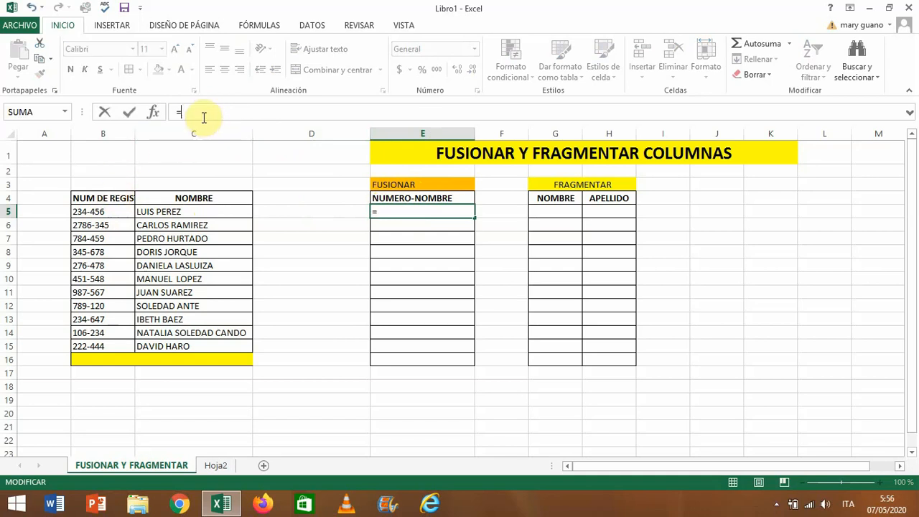
pyautogui.click(102, 210)
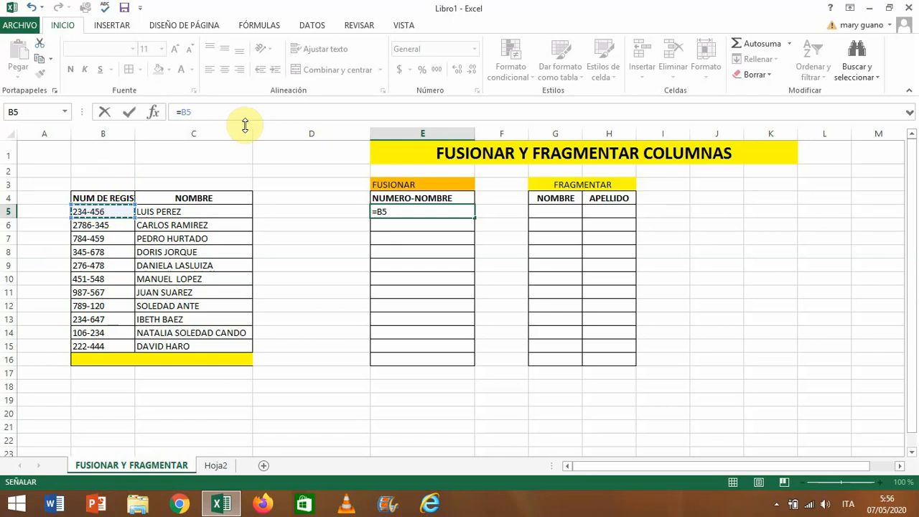
pyautogui.write('&')
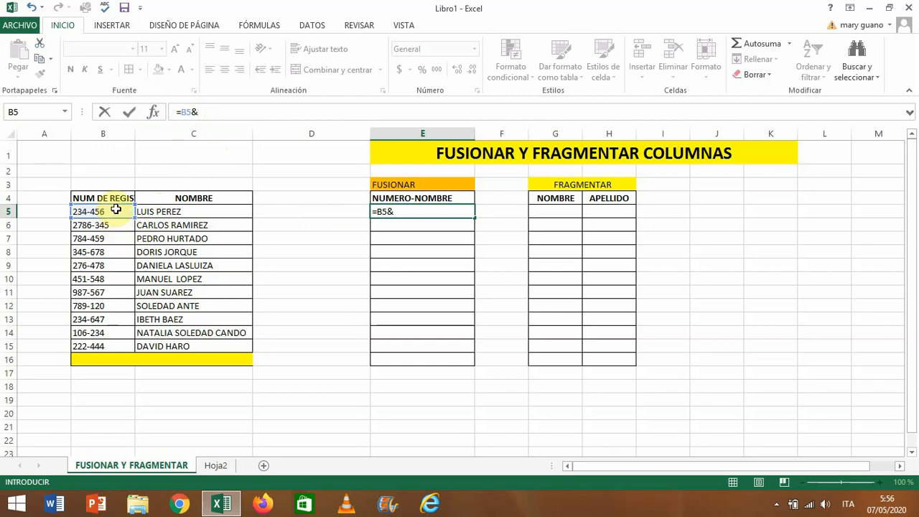
pyautogui.click(174, 214)
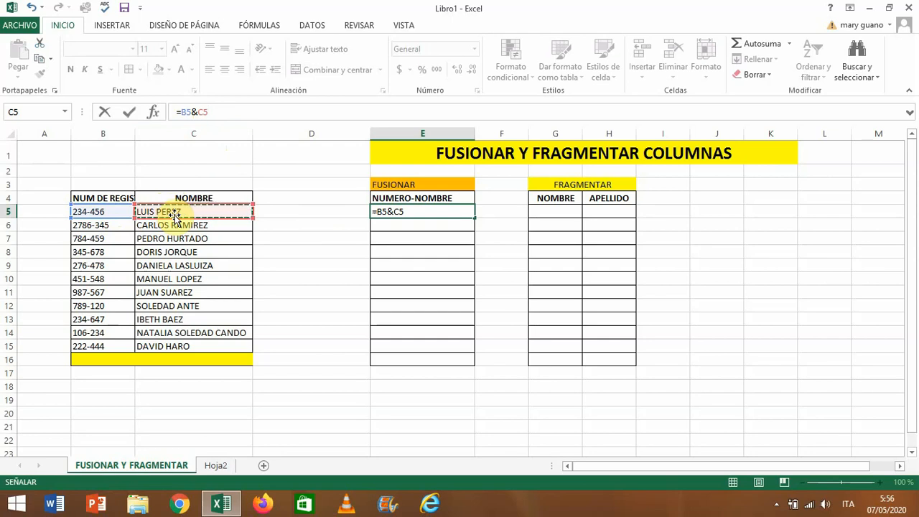
pyautogui.press('Return')
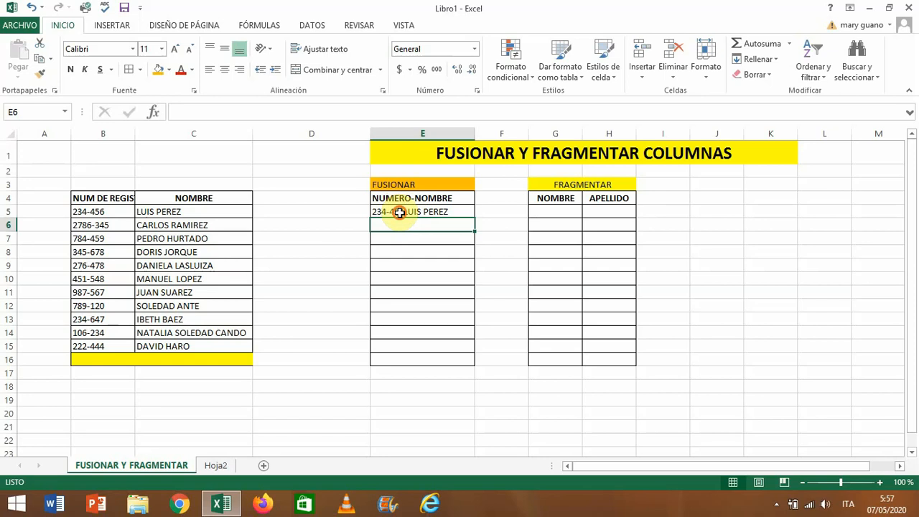
# - Edit the formula in E5 to =B5&" "&C5 so a space separates the number and the name
pyautogui.click(400, 213)
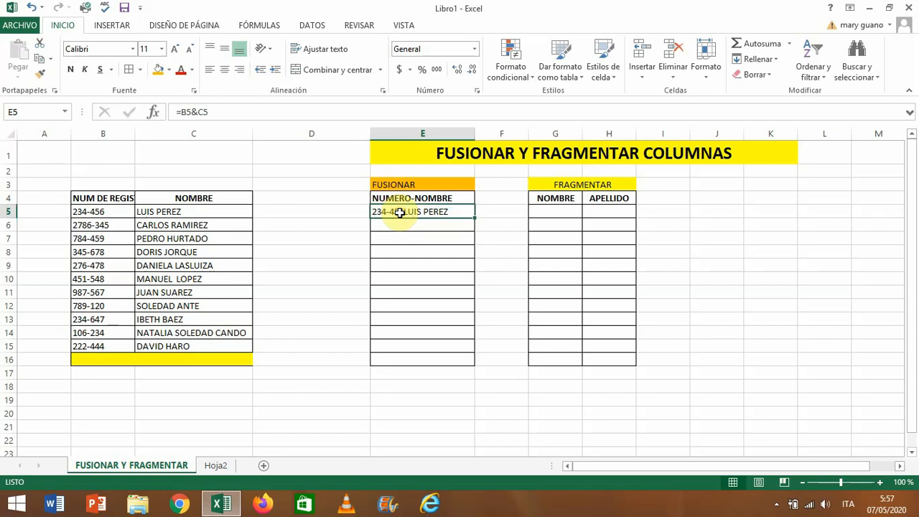
pyautogui.click(196, 113)
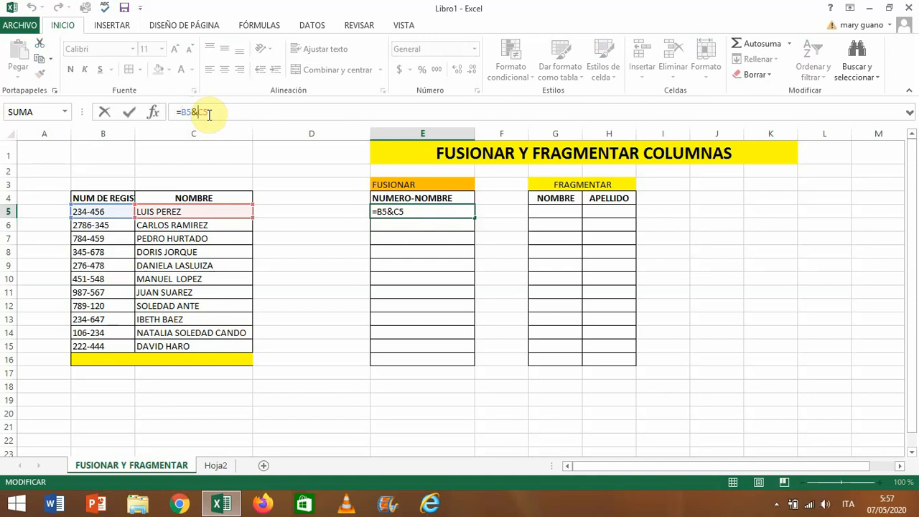
pyautogui.write('"')
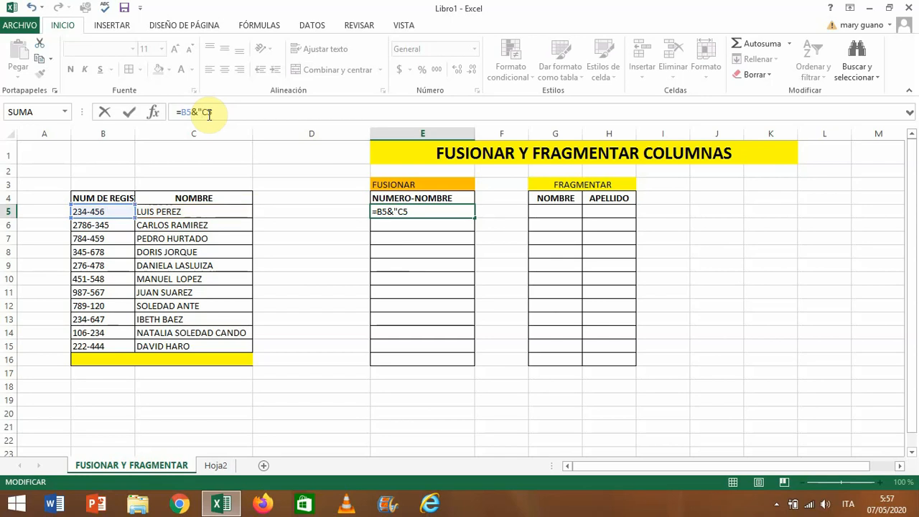
pyautogui.write('"')
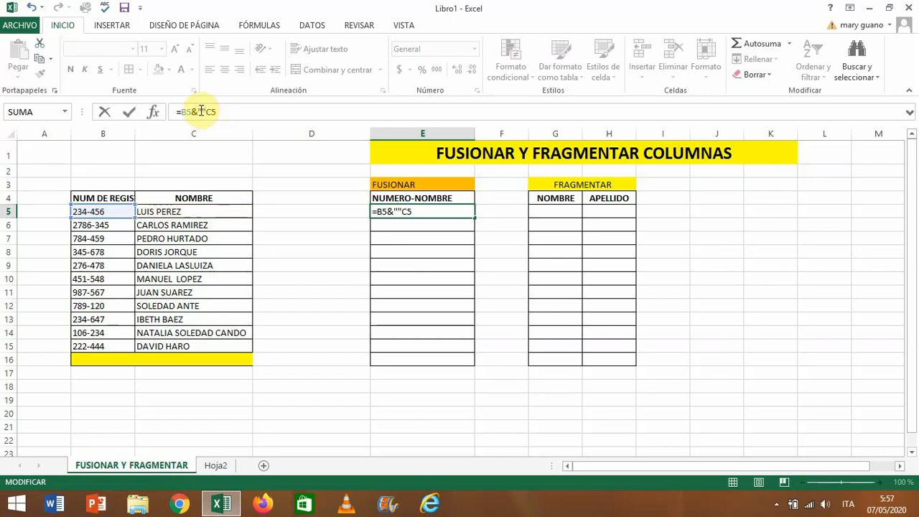
pyautogui.click(201, 111)
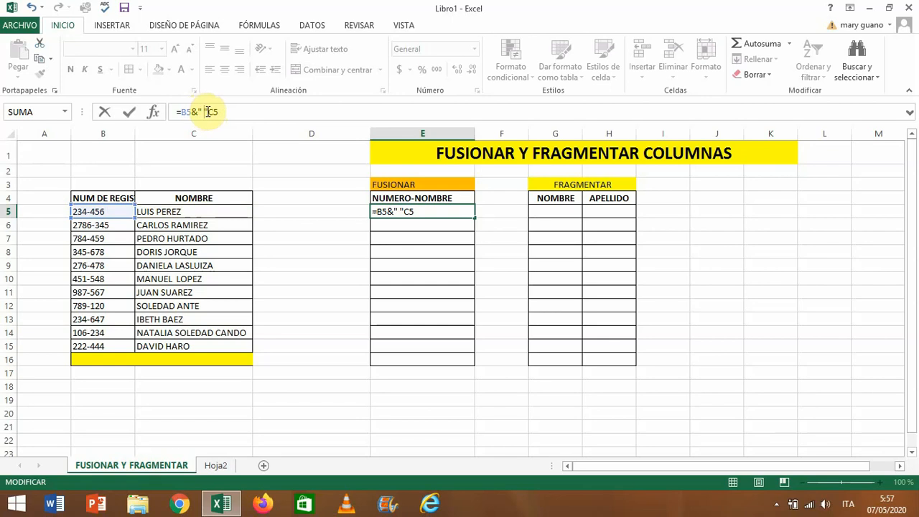
pyautogui.click(209, 111)
pyautogui.write('&')
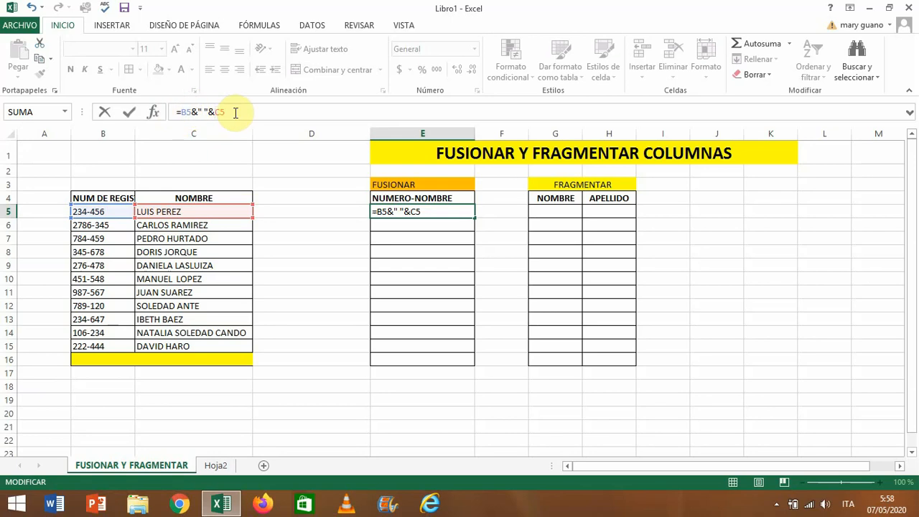
pyautogui.press('BackSpace')
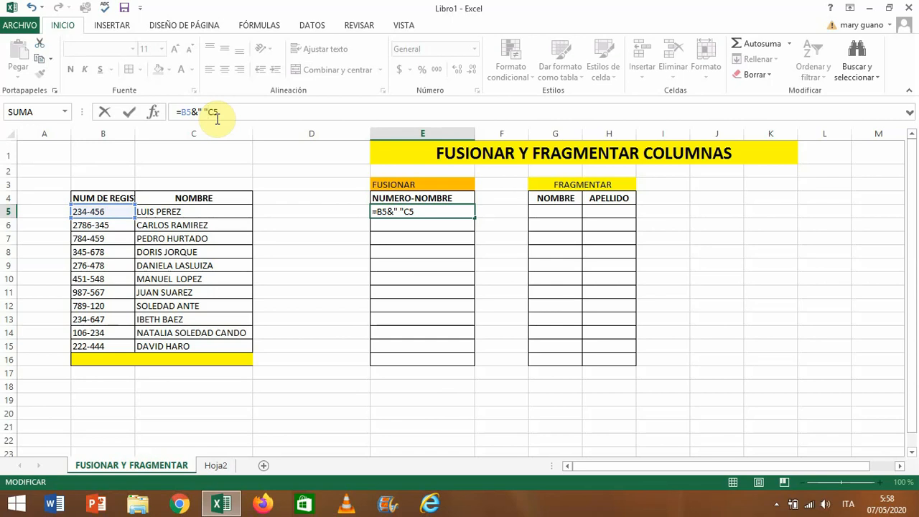
pyautogui.write('&')
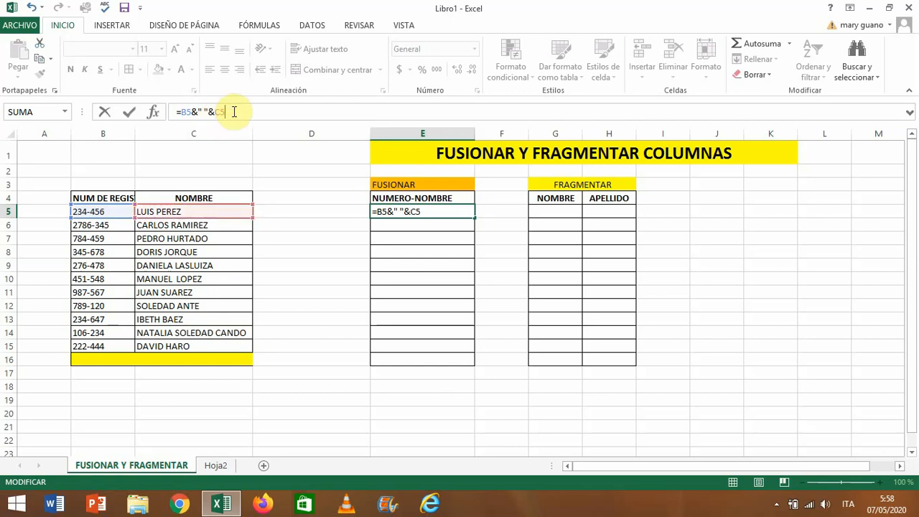
pyautogui.press('Return')
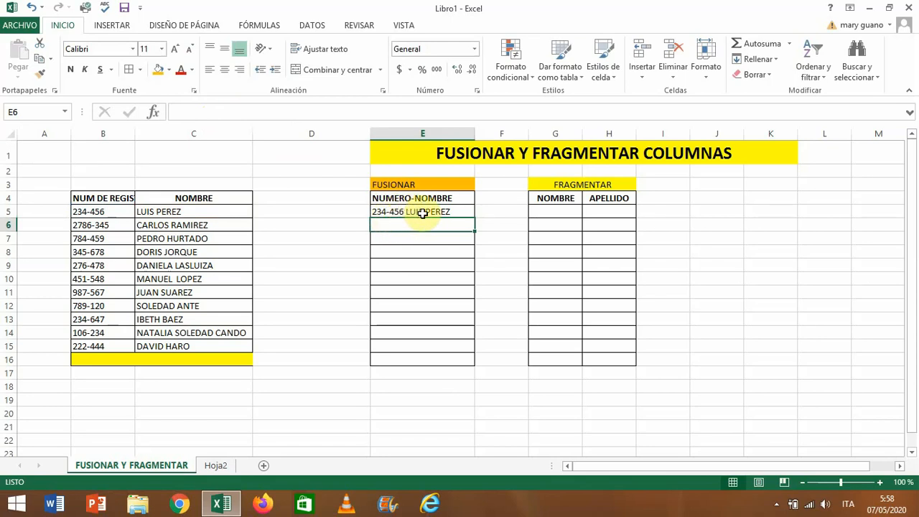
# - Fill the E5 formula down to E15 and widen column E to fit the merged text
pyautogui.click(461, 211)
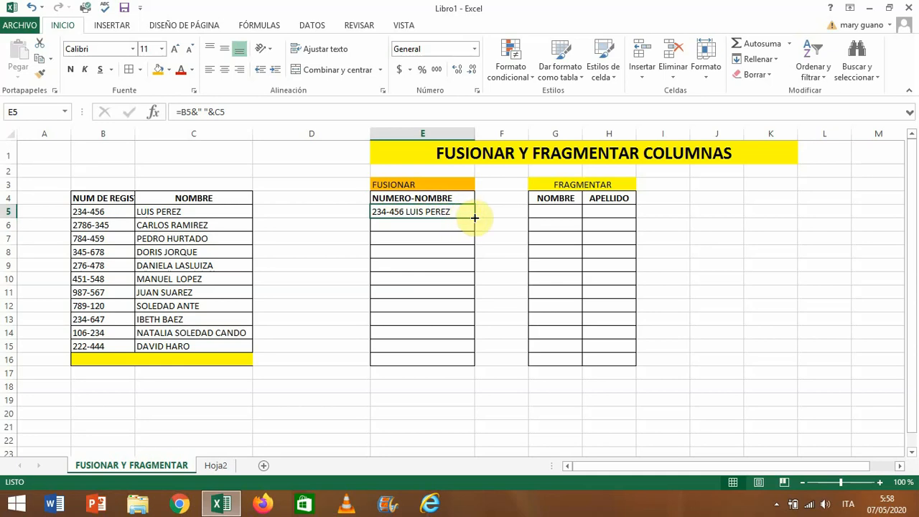
pyautogui.moveTo(475, 217); pyautogui.dragTo(477, 351)
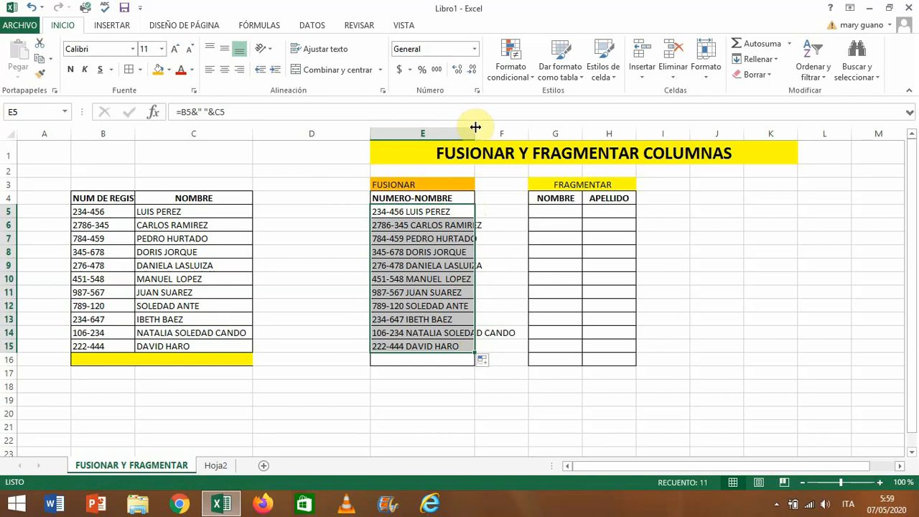
pyautogui.moveTo(475, 128); pyautogui.dragTo(520, 134)
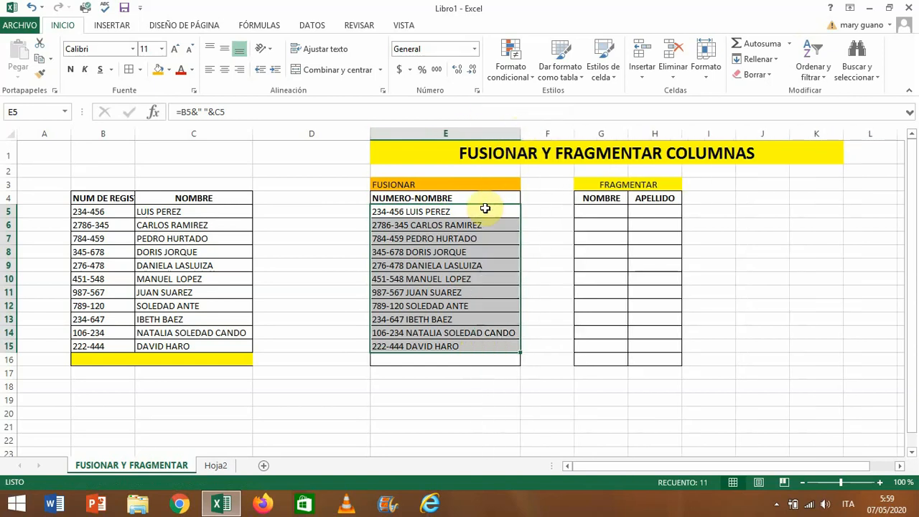
pyautogui.click(486, 236)
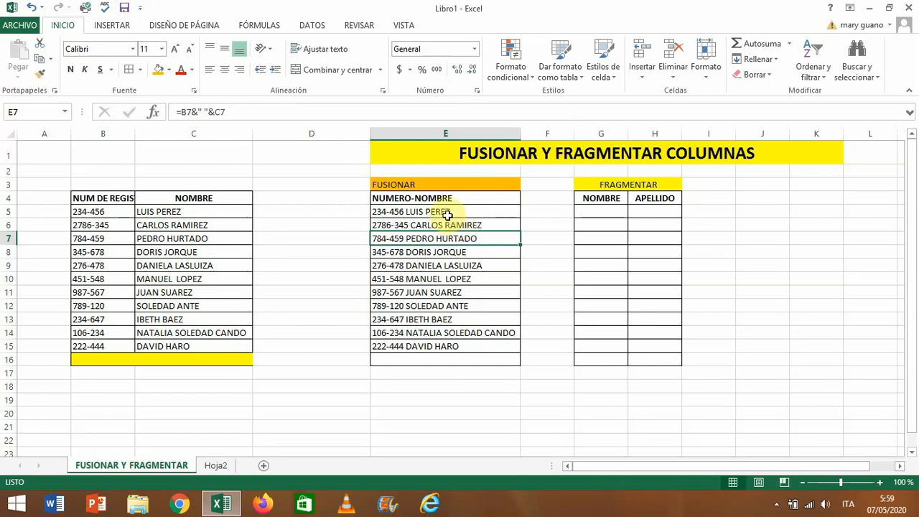
# - Undo the column widening, the fill and the formula entries so that E5 is empty again
pyautogui.hotkey('ctrl', 'z')
pyautogui.hotkey('ctrl', 'z')
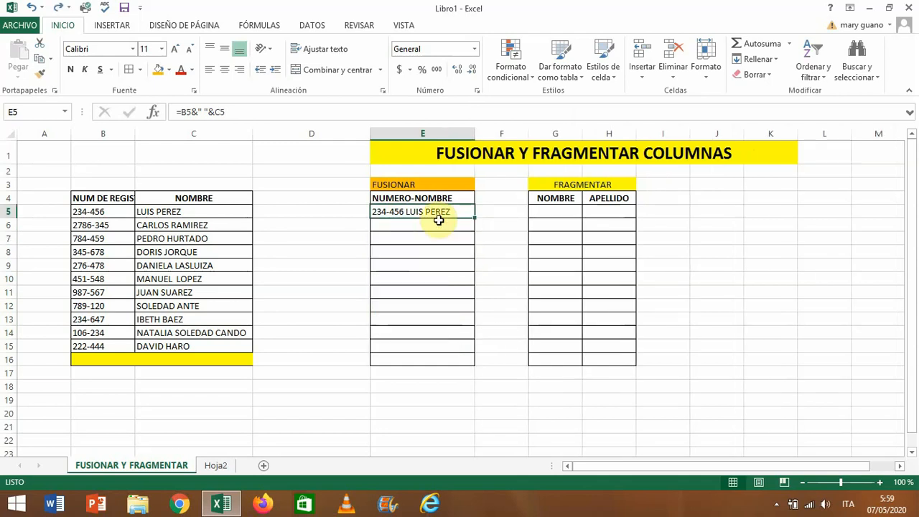
pyautogui.hotkey('ctrl', 'z')
pyautogui.hotkey('ctrl', 'z')
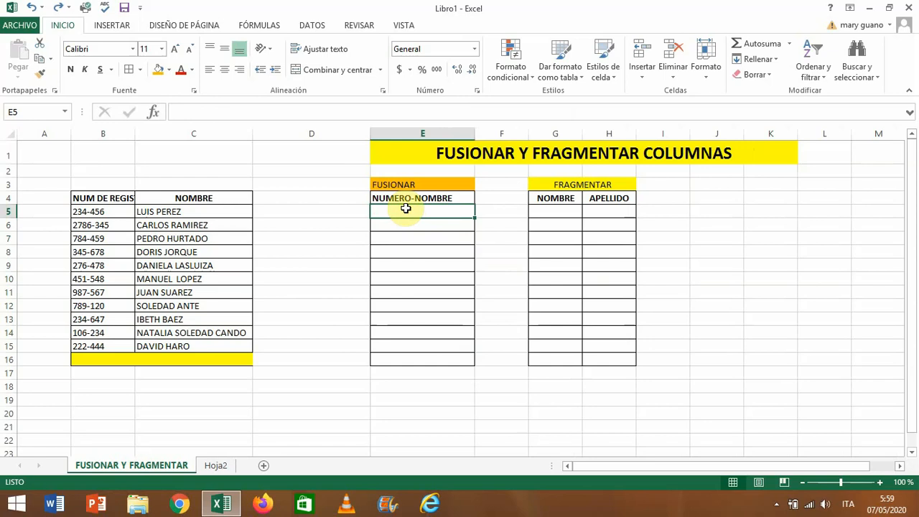
# - Merge the first record's number and name in E5 with the function =CONCATENAR(B5;C5)
pyautogui.click(206, 112)
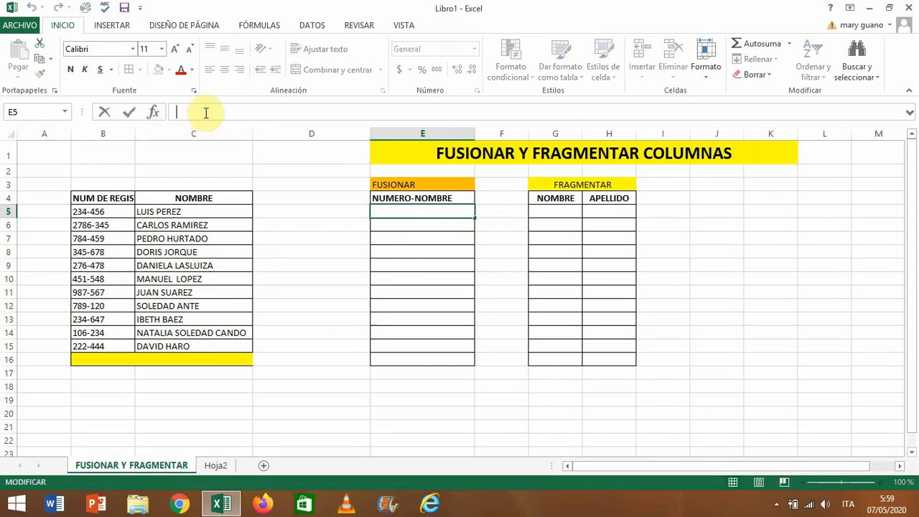
pyautogui.write('=')
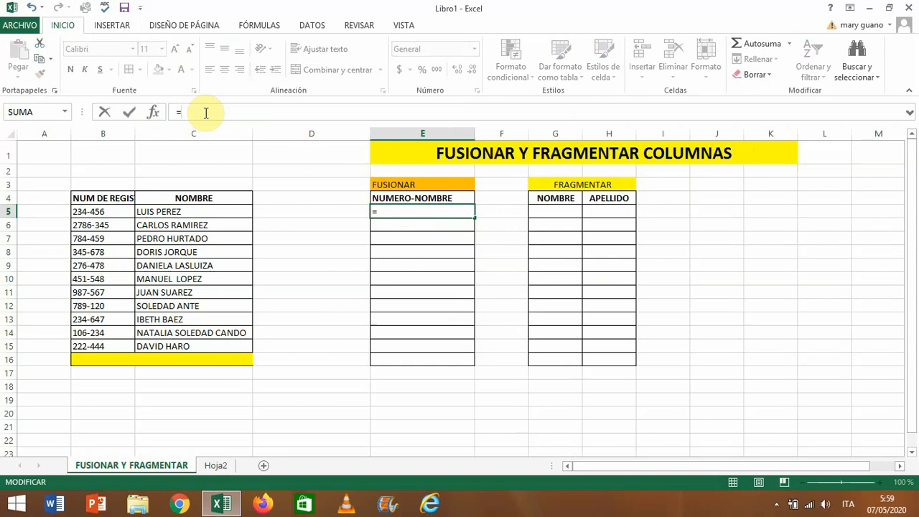
pyautogui.write('CONT')
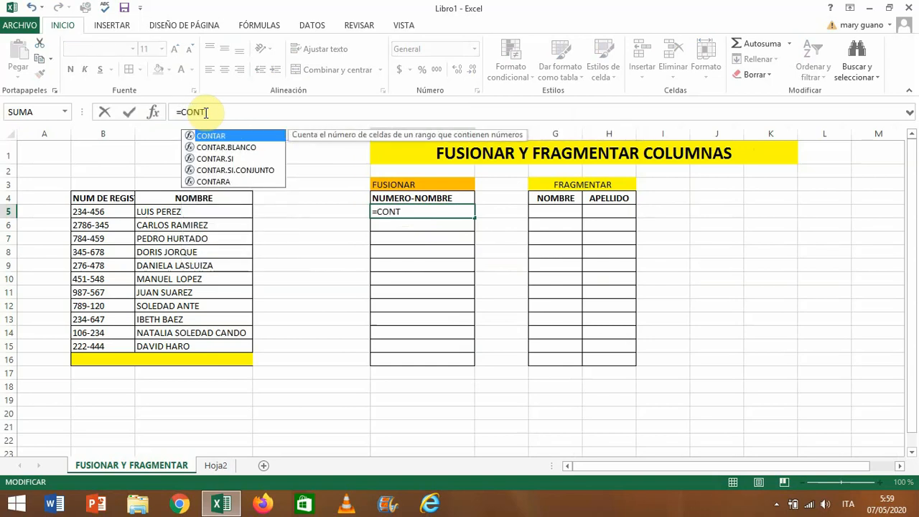
pyautogui.press('BackSpace')
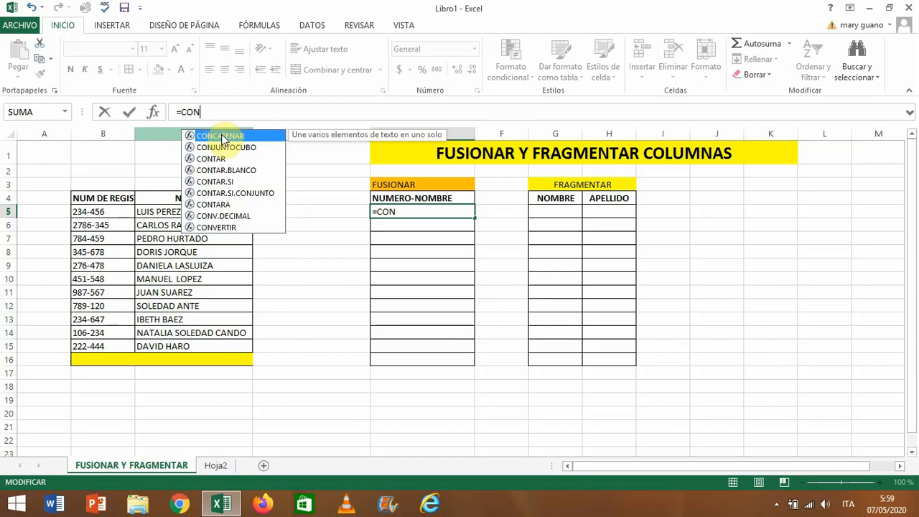
pyautogui.doubleClick(222, 139)
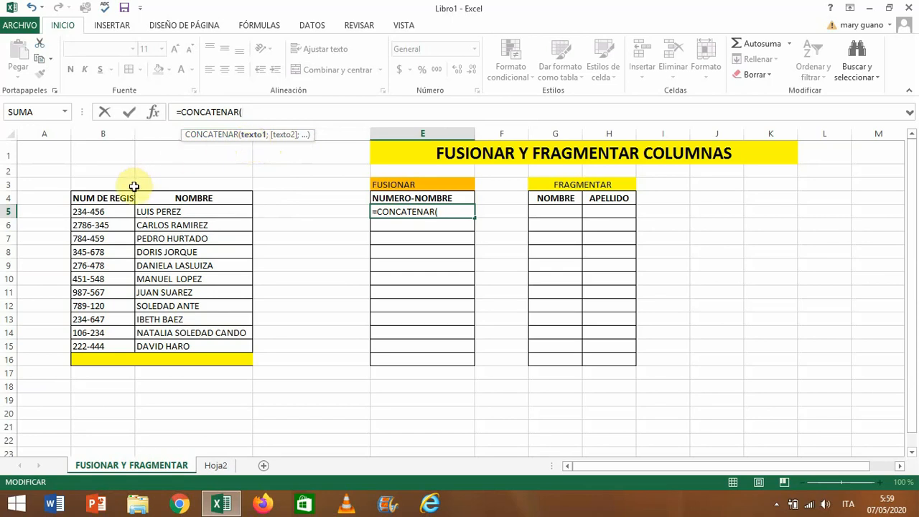
pyautogui.click(105, 212)
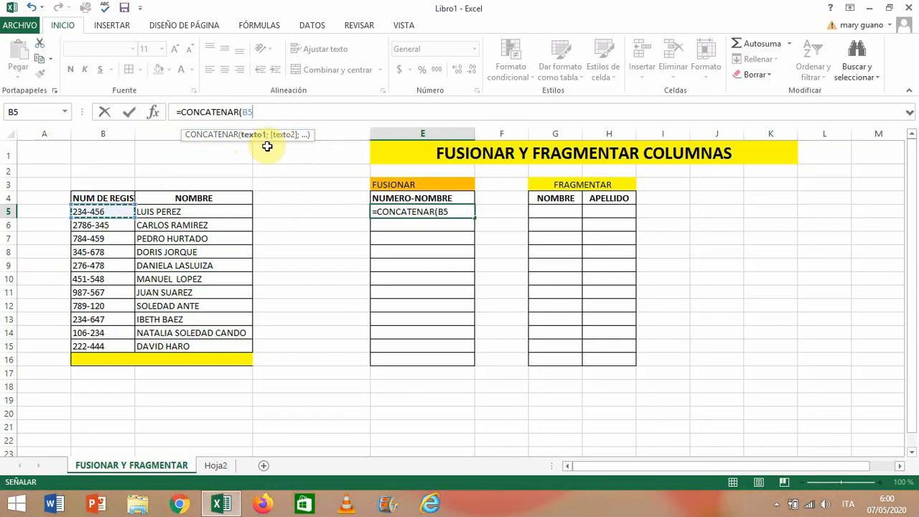
pyautogui.write(';')
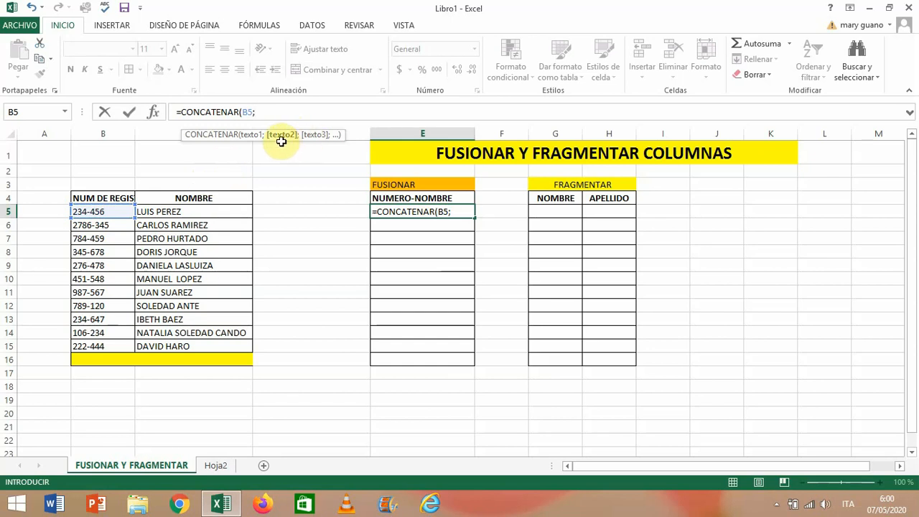
pyautogui.click(182, 211)
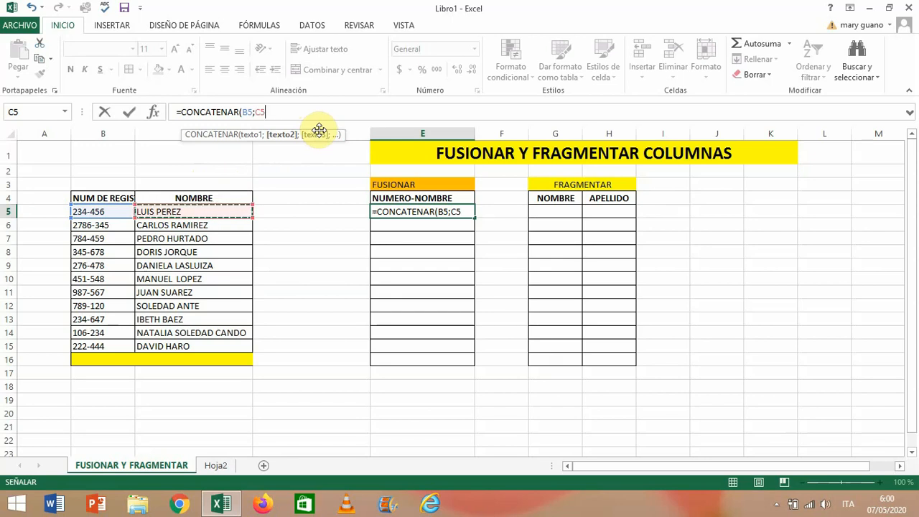
pyautogui.write(')')
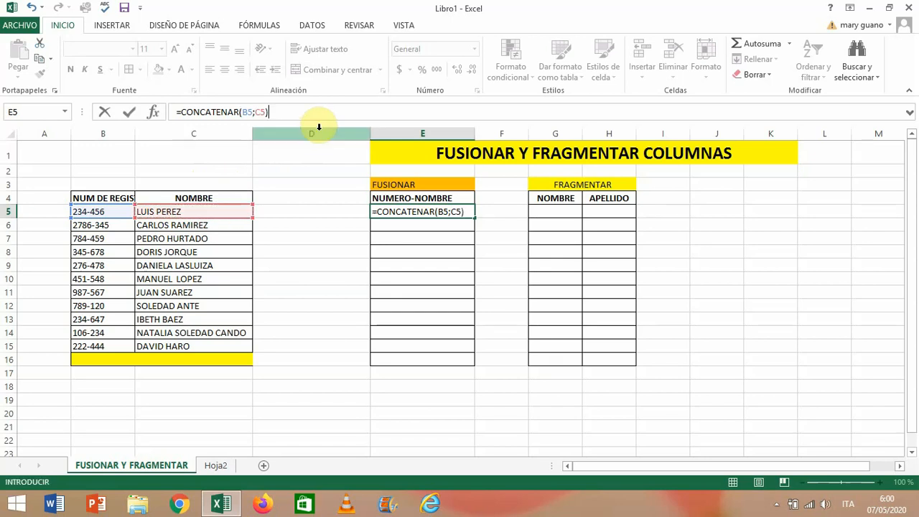
pyautogui.press('Return')
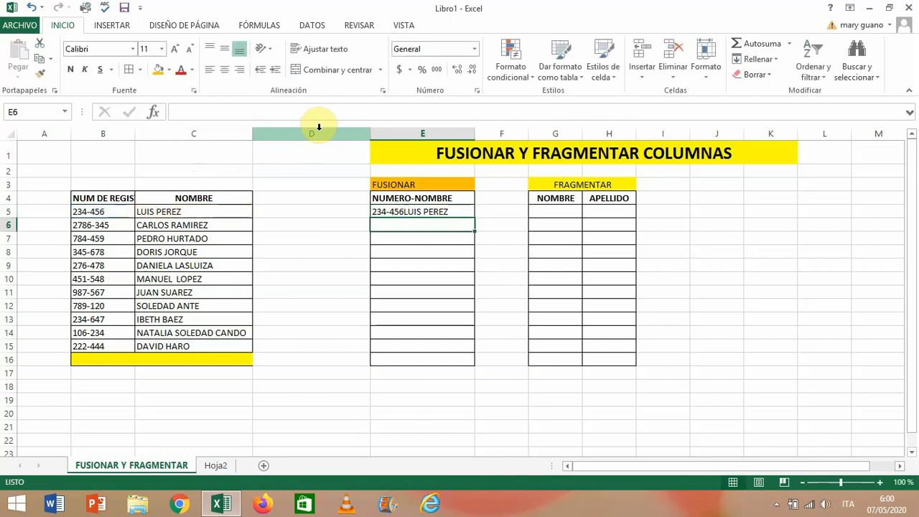
# - Edit the formula in E5 to =CONCATENAR(B5;" ";C5) so a space separates the number and the name
pyautogui.click(411, 213)
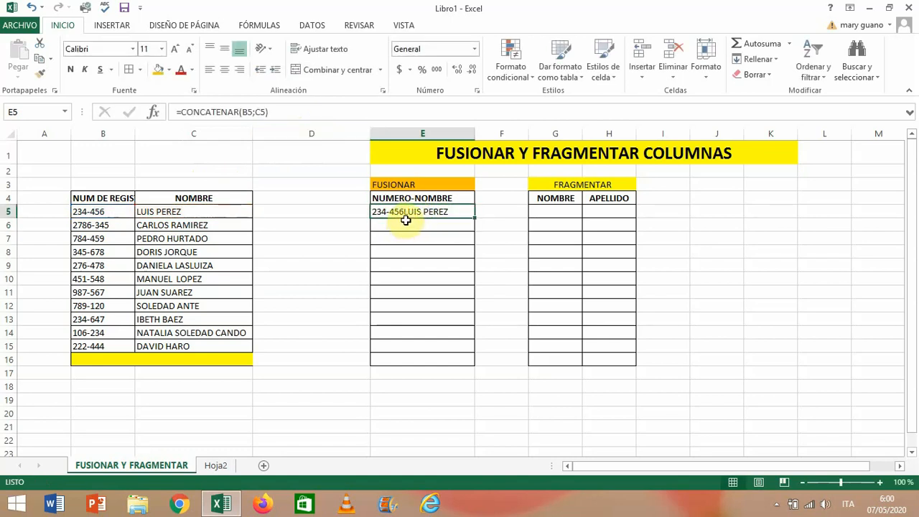
pyautogui.click(257, 114)
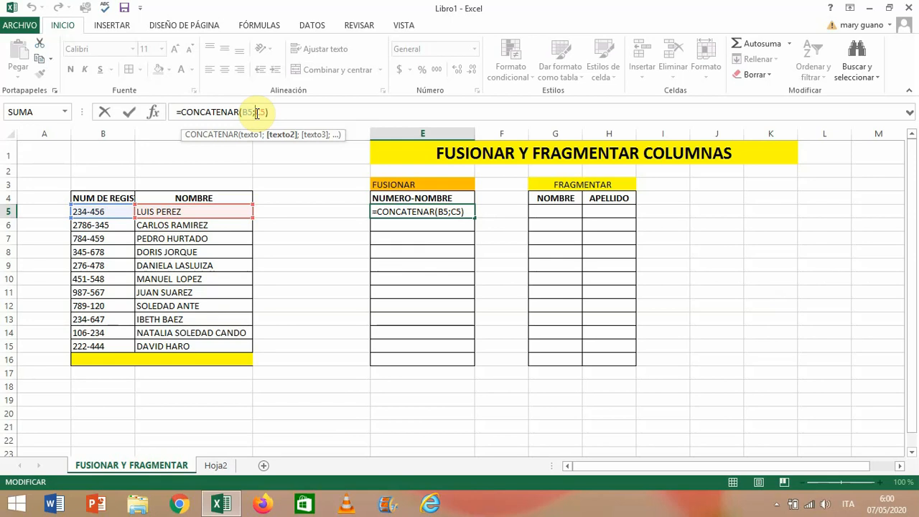
pyautogui.write('""')
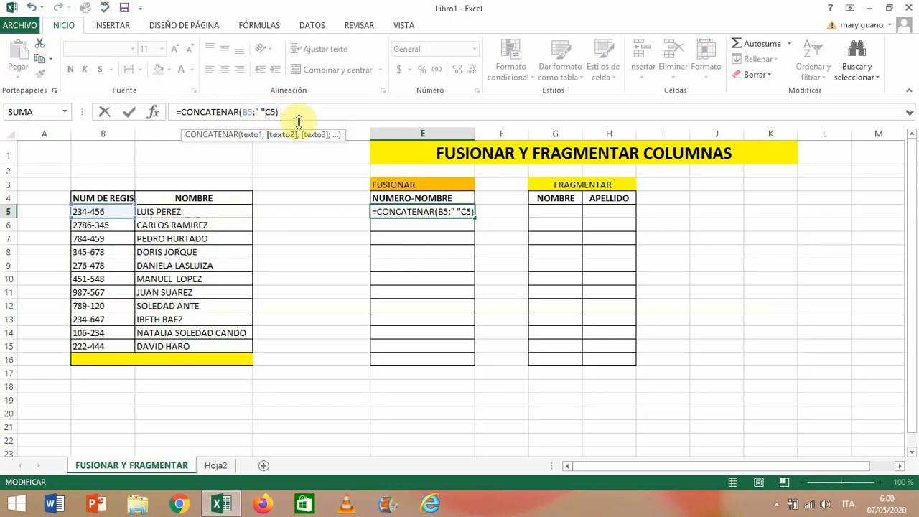
pyautogui.write(';')
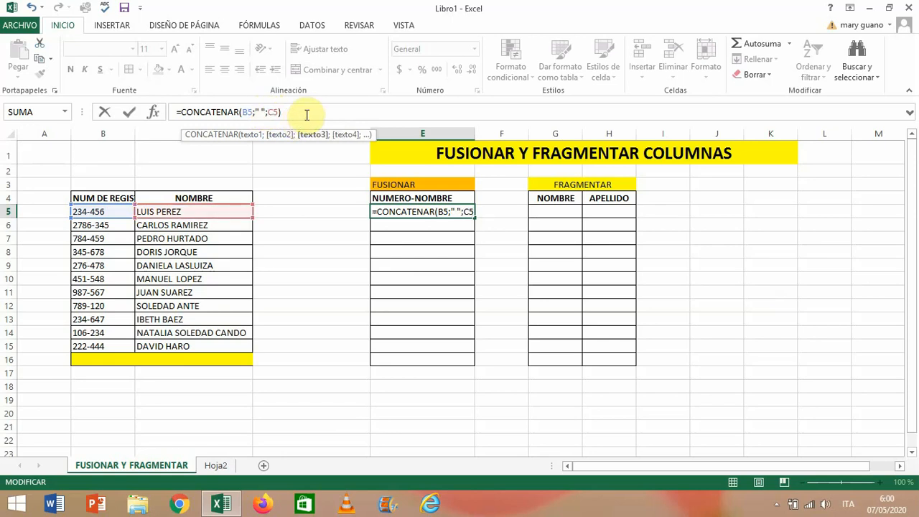
pyautogui.click(305, 115)
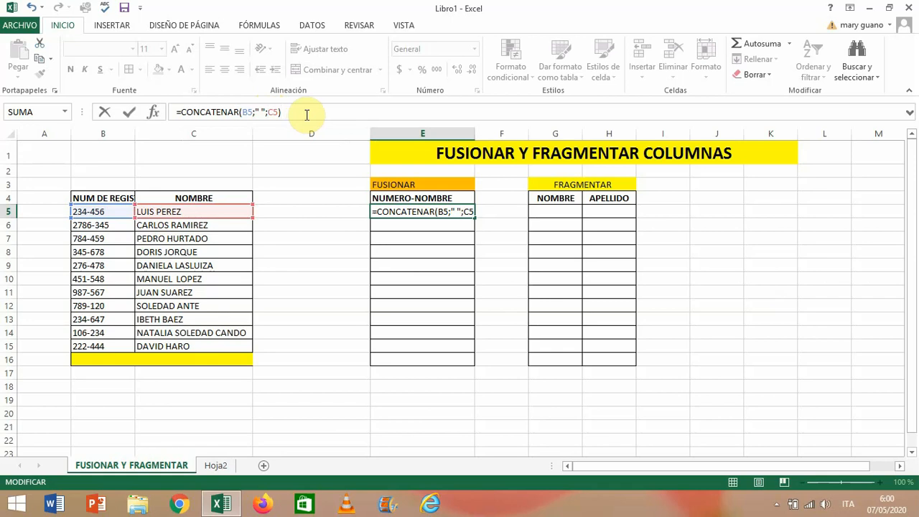
pyautogui.press('Return')
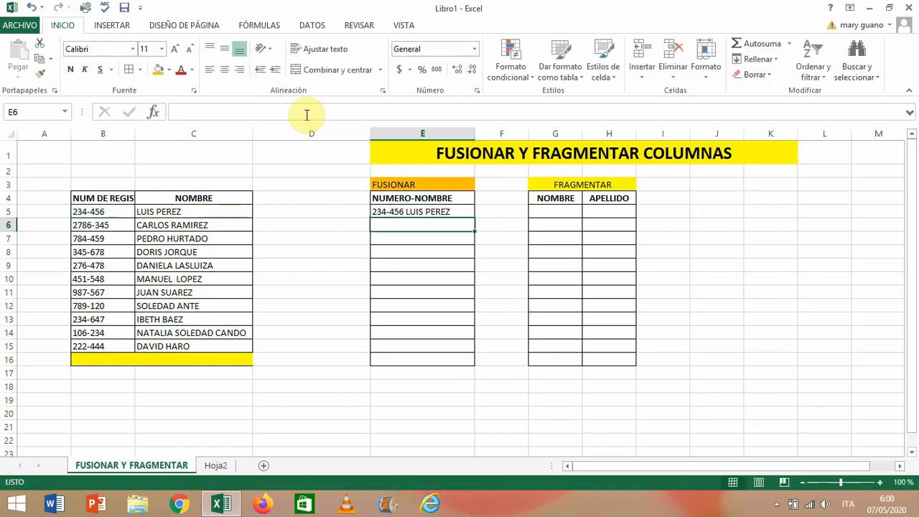
# - Fill the CONCATENAR formula from E5 down to E15 and widen column E to fit the longest merged text
pyautogui.click(406, 212)
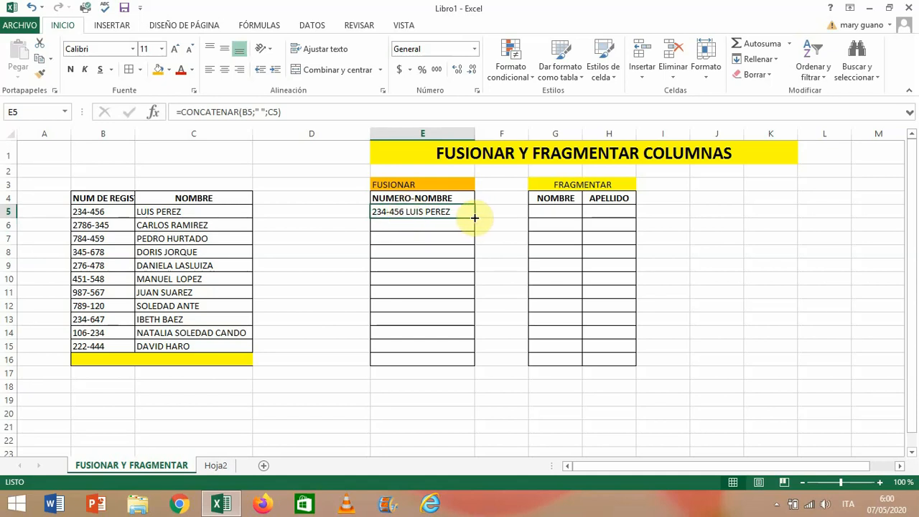
pyautogui.moveTo(472, 218); pyautogui.dragTo(483, 351)
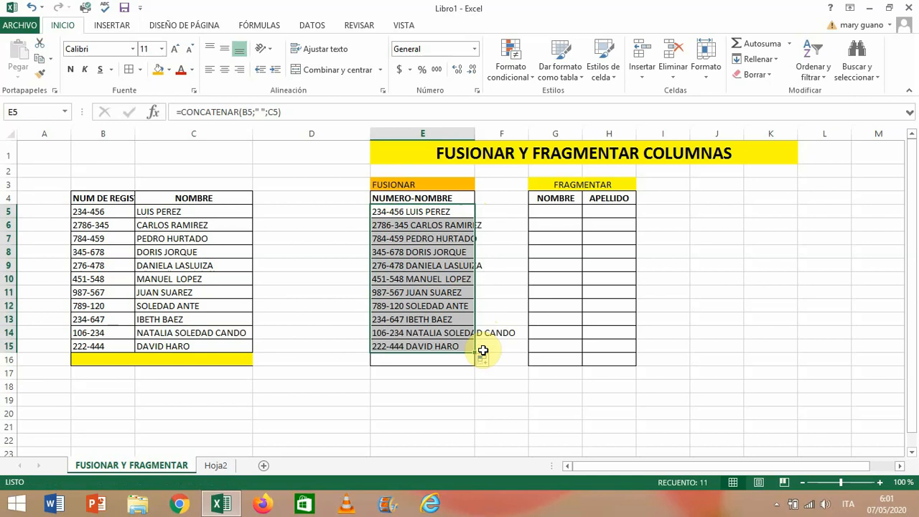
pyautogui.moveTo(475, 135); pyautogui.dragTo(520, 138)
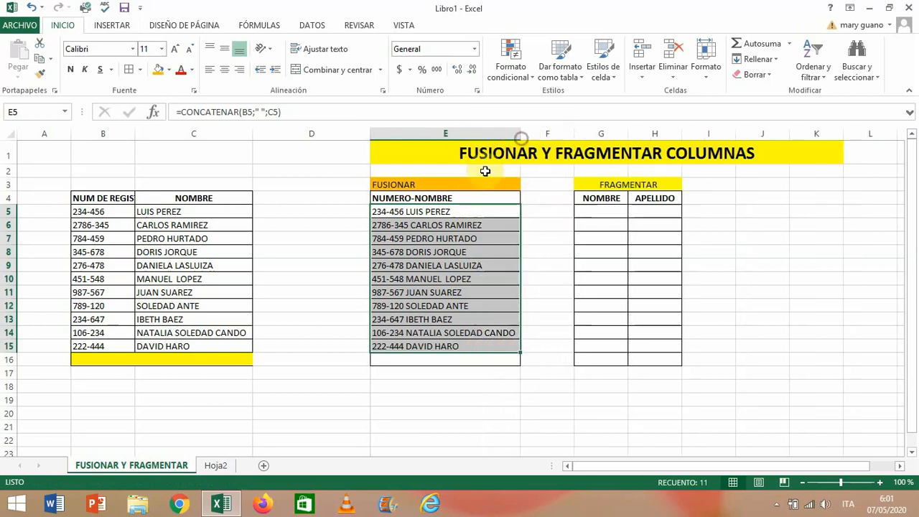
pyautogui.click(546, 218)
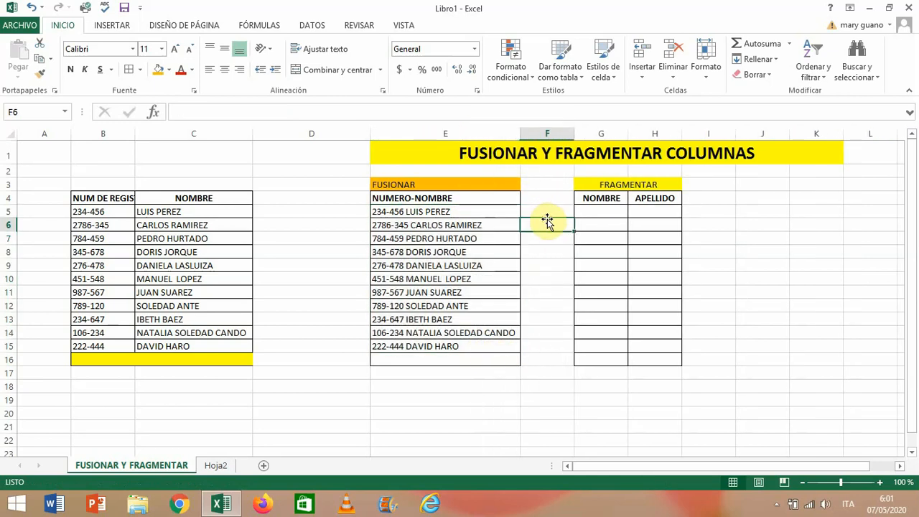
pyautogui.click(639, 188)
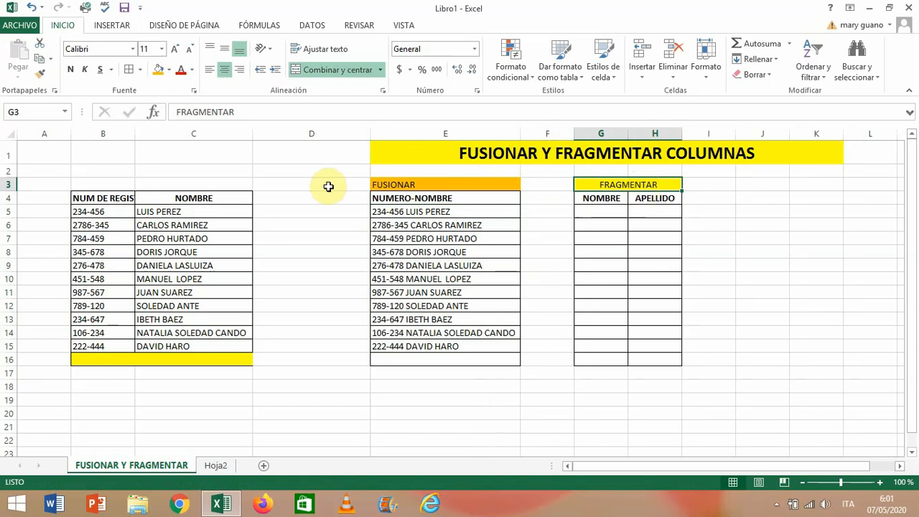
pyautogui.click(433, 213)
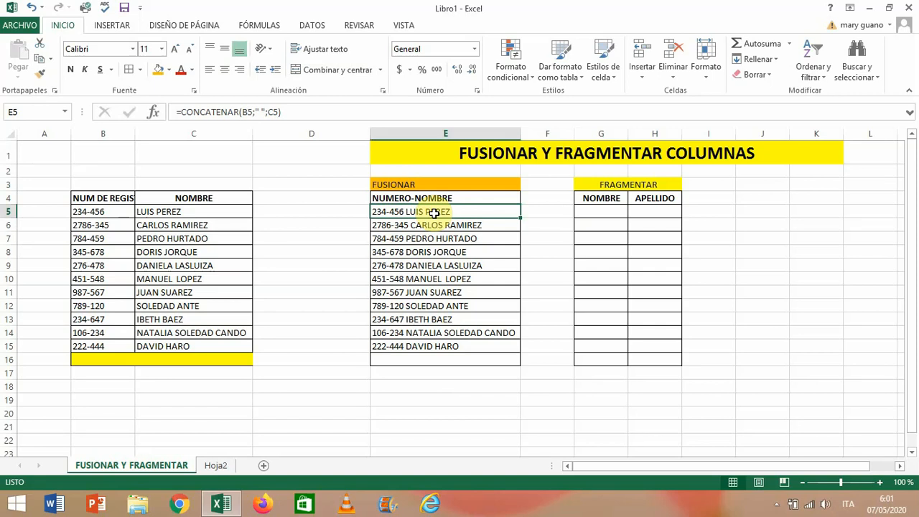
pyautogui.click(177, 210)
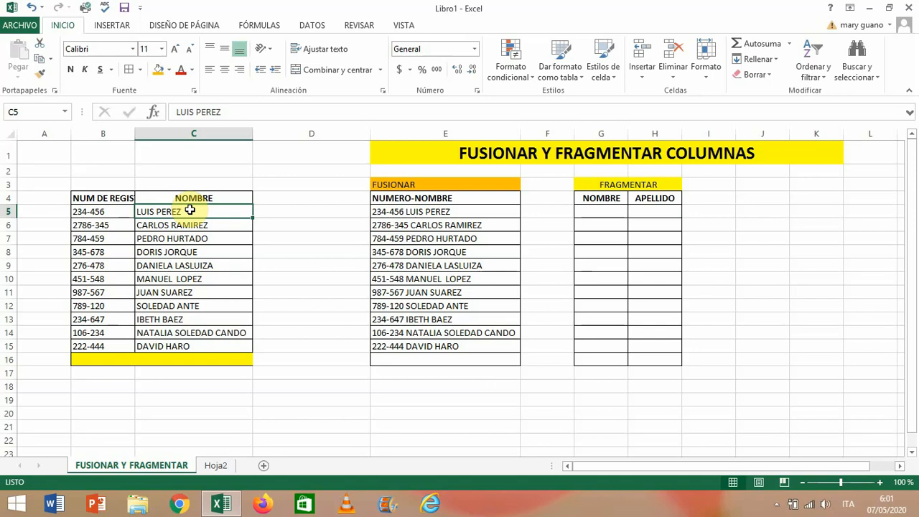
pyautogui.hotkey('shift', 'Up')
pyautogui.hotkey('shift', 'Up')
pyautogui.hotkey('shift', 'Up')
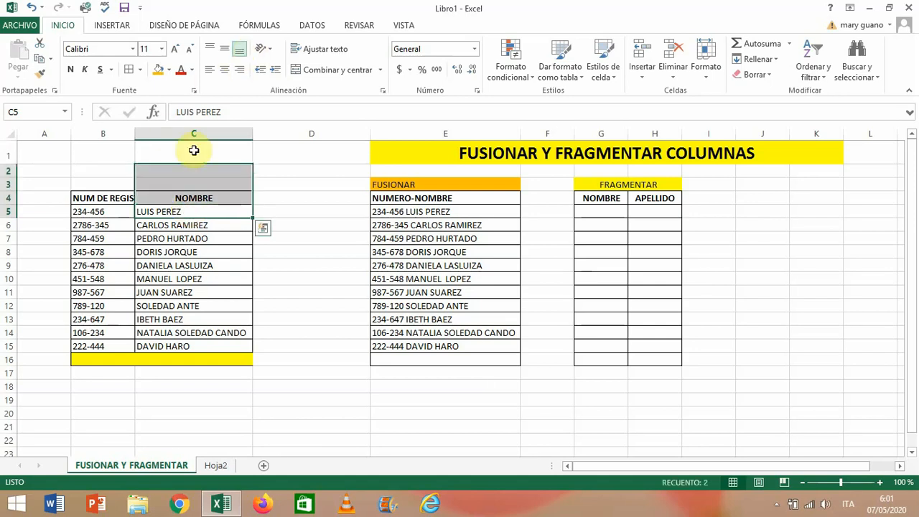
# - Start converting C5 with Texto en columnas as delimited text, with Espacio as the only separator instead of Otro
pyautogui.click(193, 211)
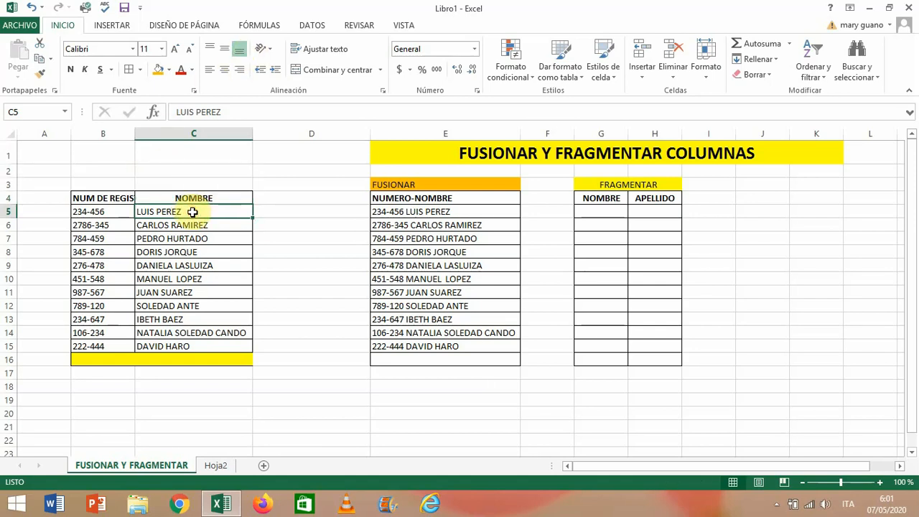
pyautogui.click(319, 29)
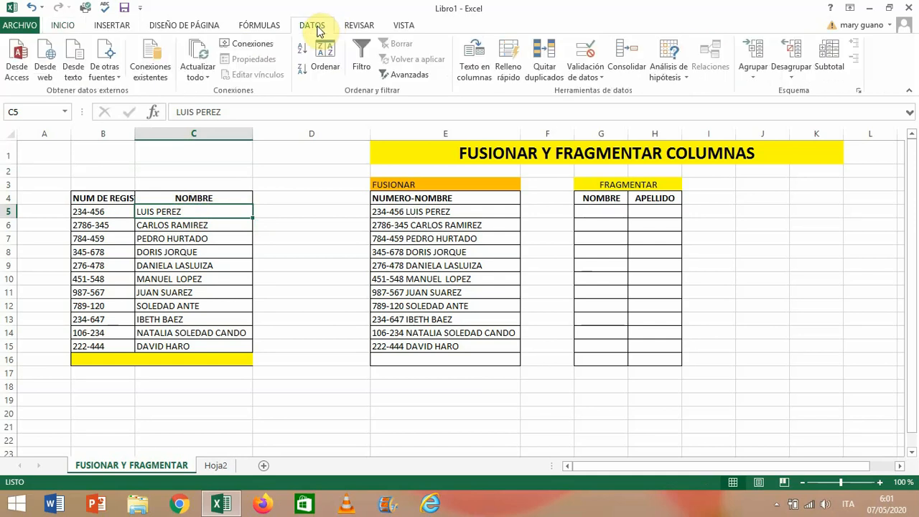
pyautogui.click(480, 65)
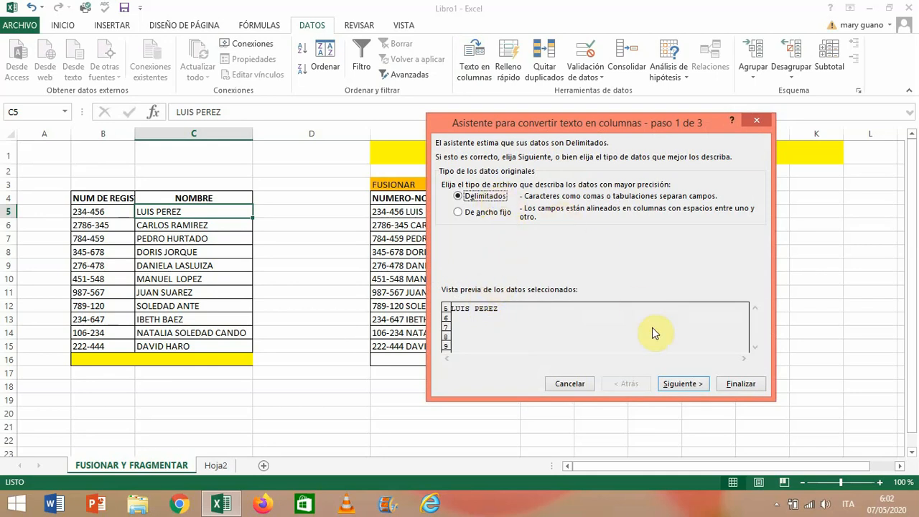
pyautogui.click(678, 386)
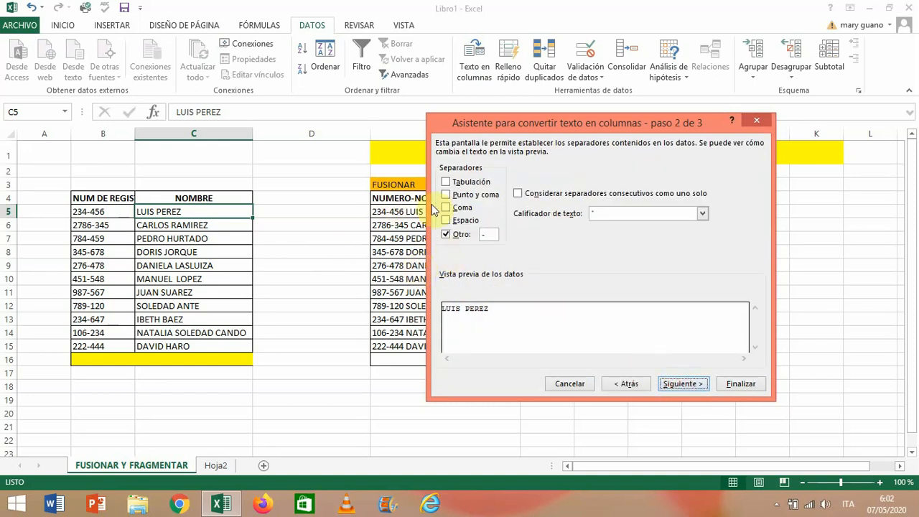
pyautogui.click(487, 235)
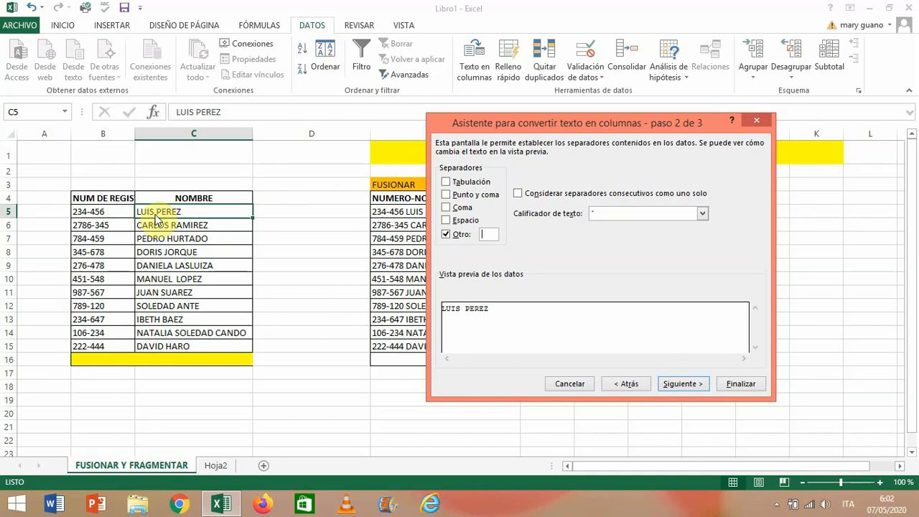
pyautogui.click(447, 220)
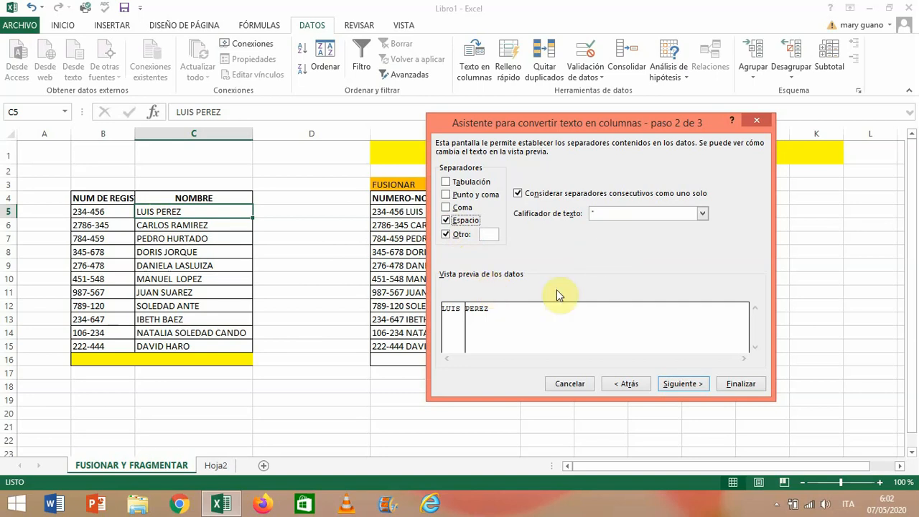
pyautogui.click(447, 235)
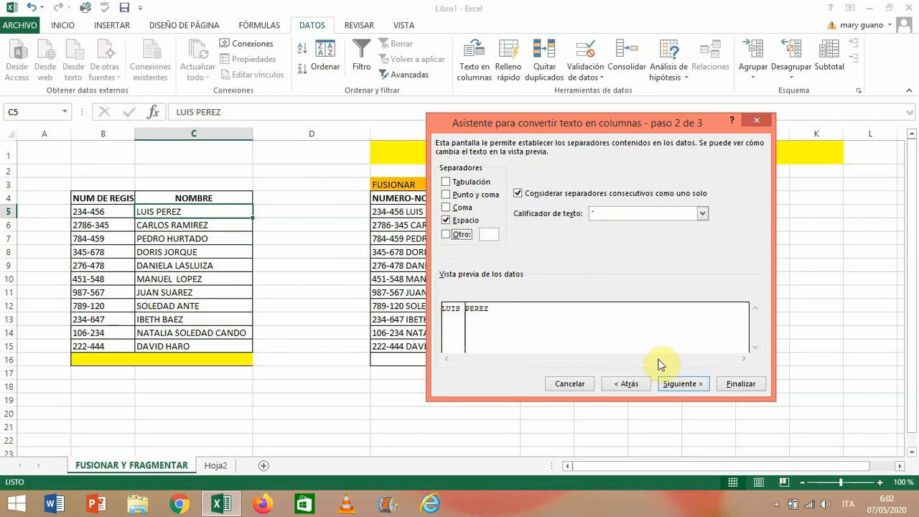
pyautogui.click(678, 385)
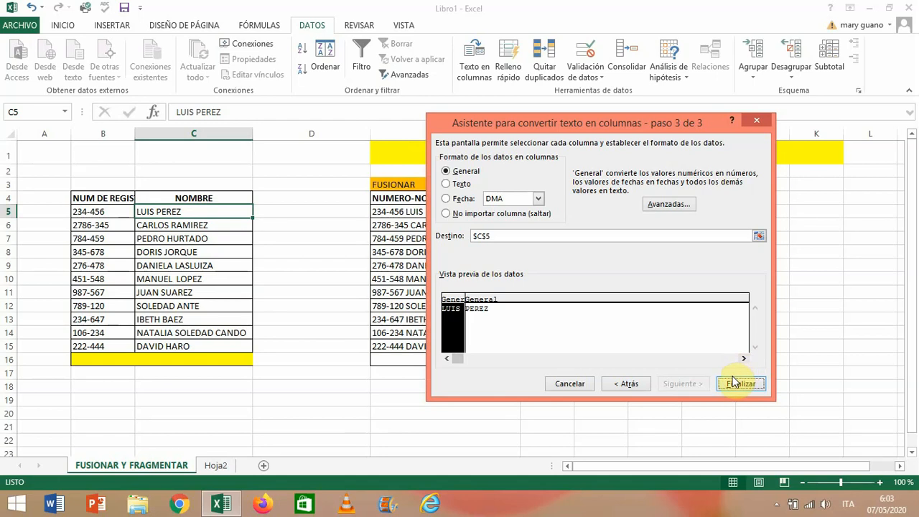
# - Set the destination of the split text to =$G$5:$H$5, under the NOMBRE and APELLIDO headers
pyautogui.click(760, 237)
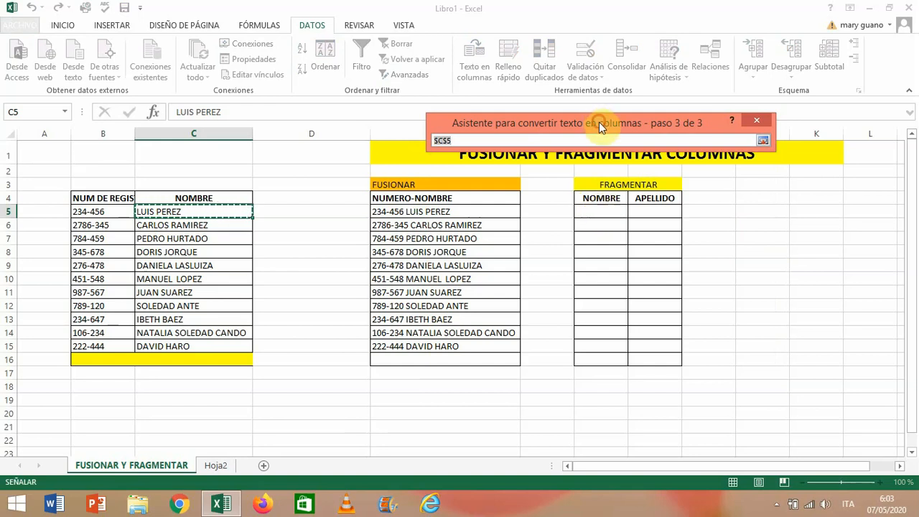
pyautogui.moveTo(599, 123); pyautogui.dragTo(609, 283)
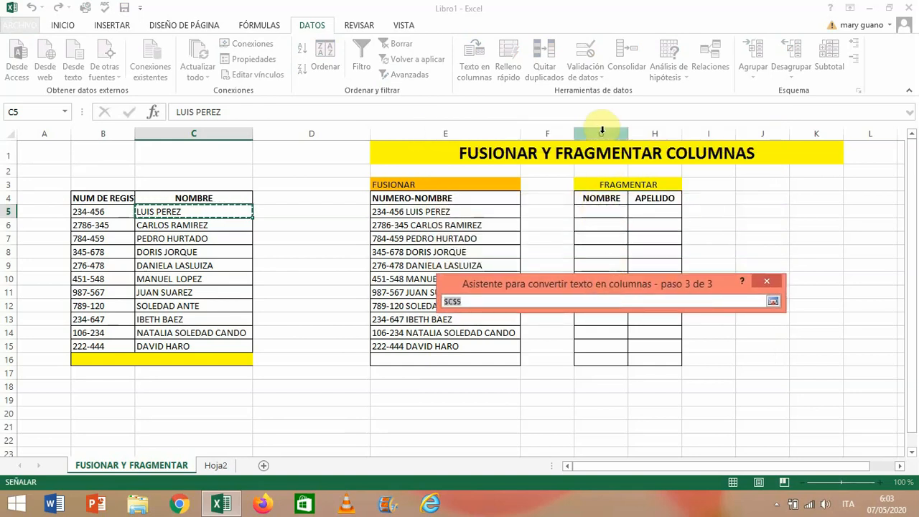
pyautogui.click(595, 215)
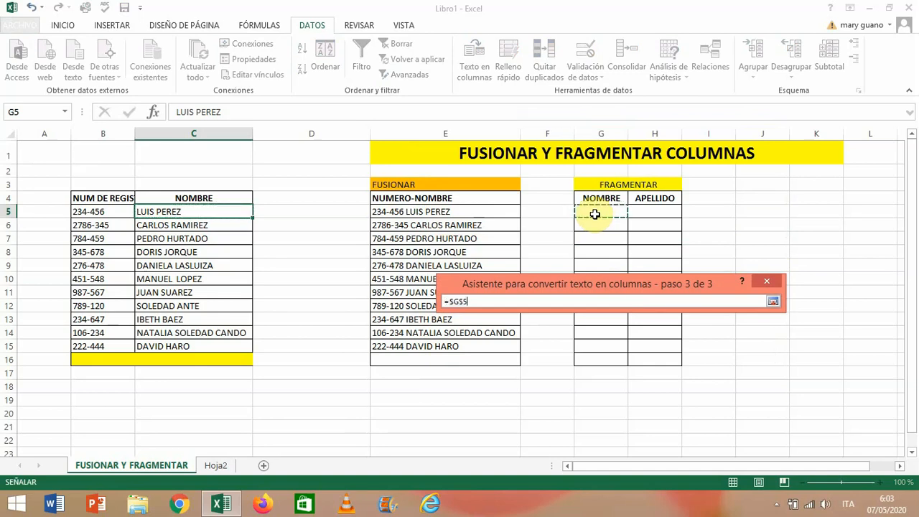
pyautogui.moveTo(618, 212); pyautogui.dragTo(638, 209)
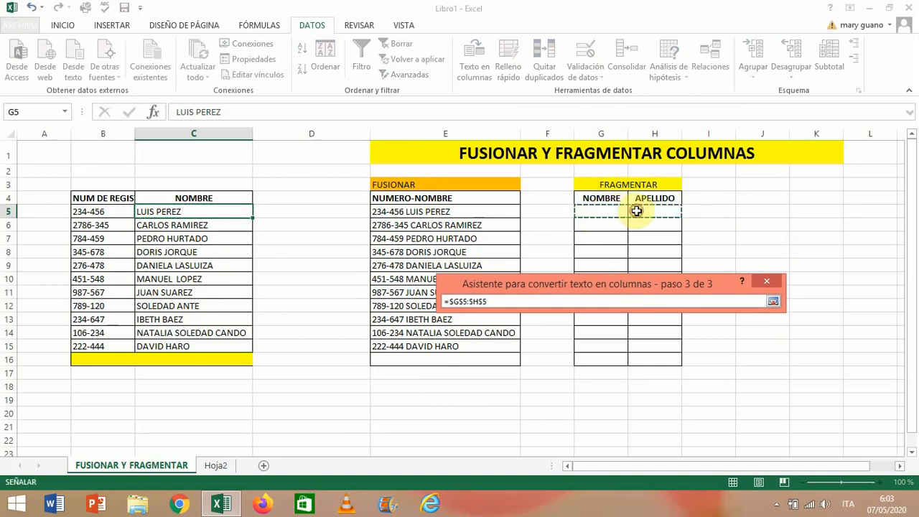
pyautogui.click(773, 302)
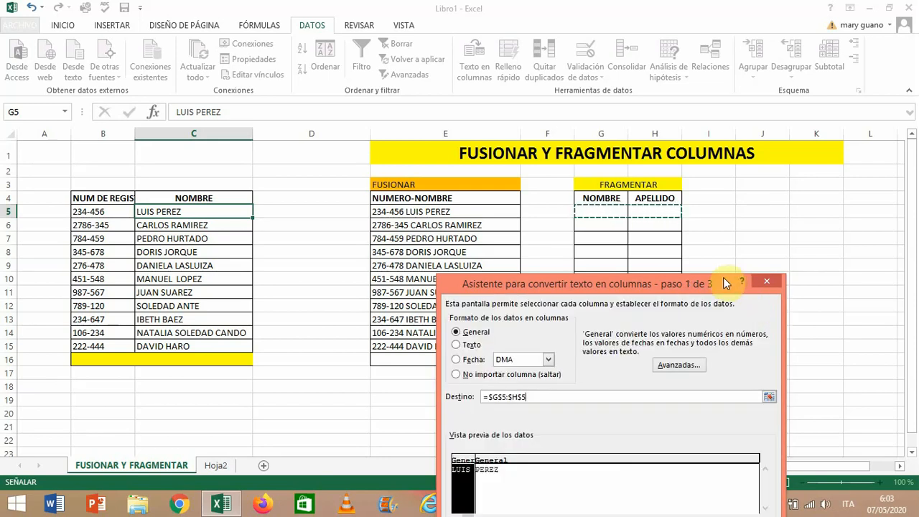
pyautogui.moveTo(725, 279); pyautogui.dragTo(553, 120)
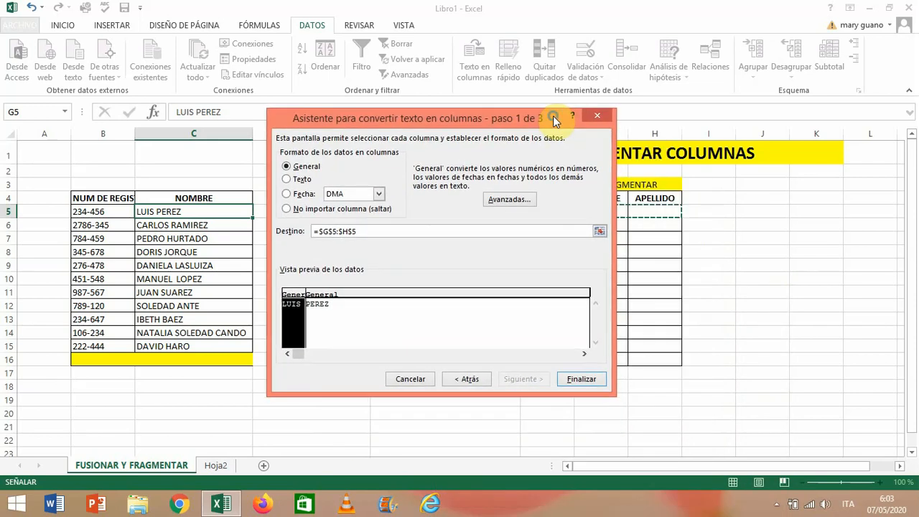
# - Finish the text-to-columns conversion with the General format and agree to replace the existing data
pyautogui.click(331, 309)
pyautogui.click(302, 309)
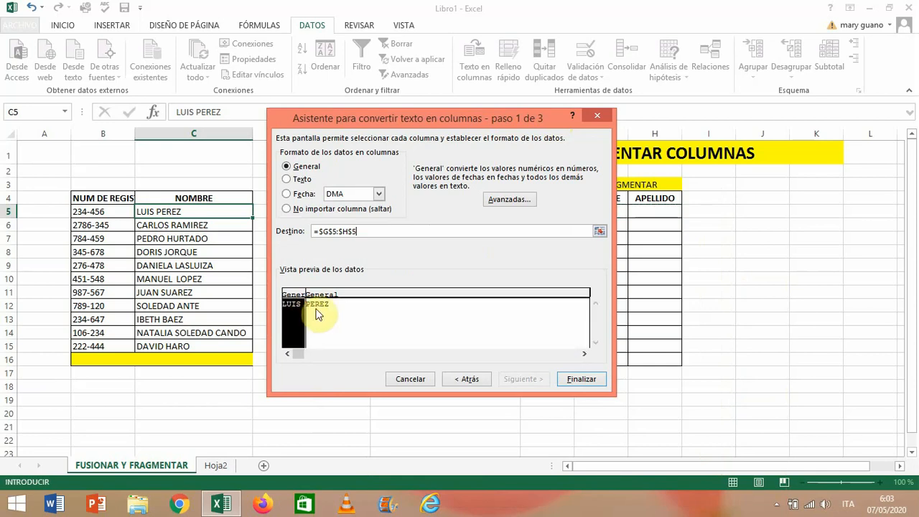
pyautogui.click(320, 309)
pyautogui.click(294, 315)
pyautogui.click(583, 381)
pyautogui.click(442, 287)
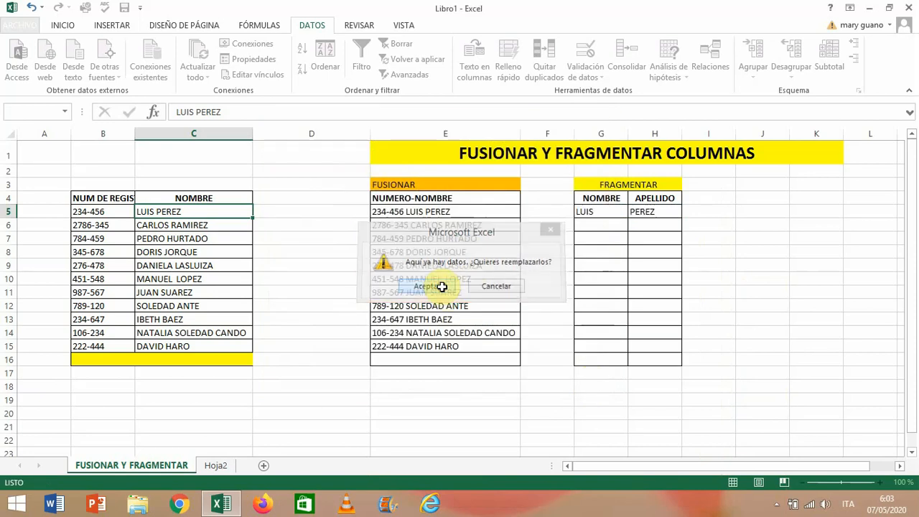
# - Fill the split first name and surname in G5:H5 down to row 15
pyautogui.click(619, 225)
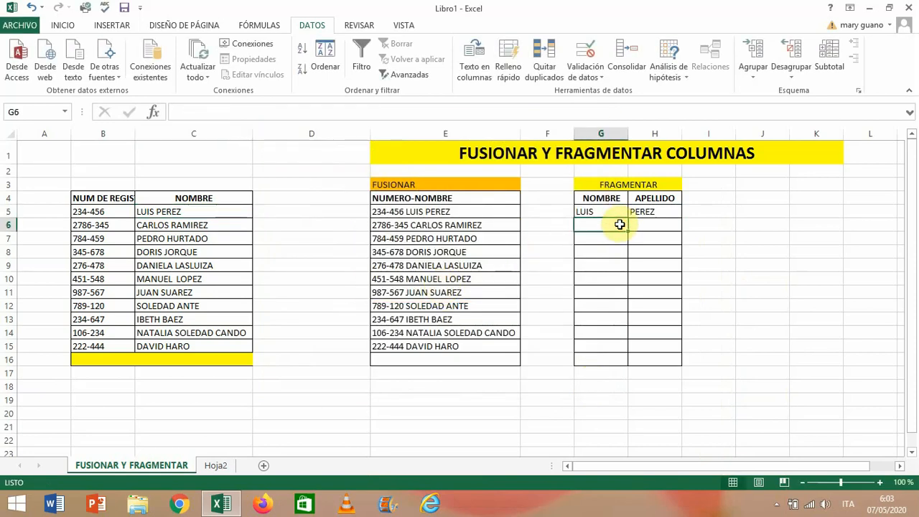
pyautogui.moveTo(596, 212); pyautogui.dragTo(642, 210)
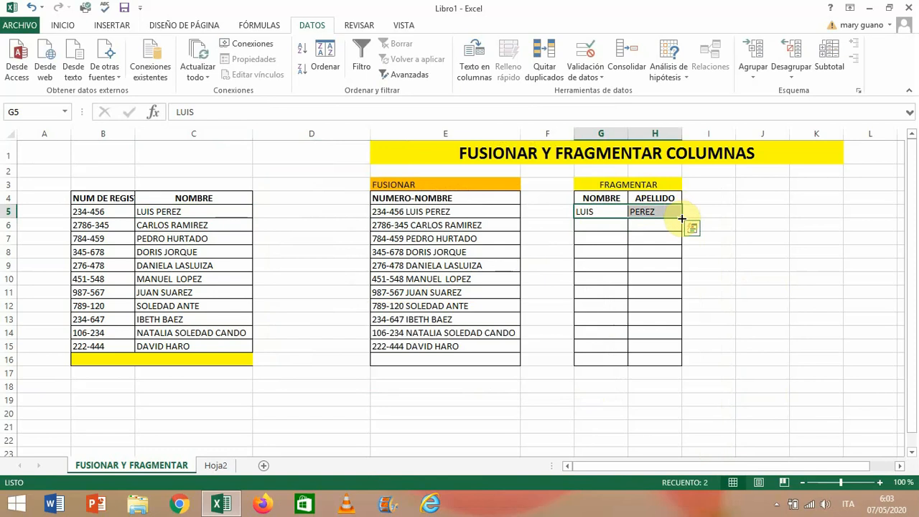
pyautogui.moveTo(682, 217); pyautogui.dragTo(666, 349)
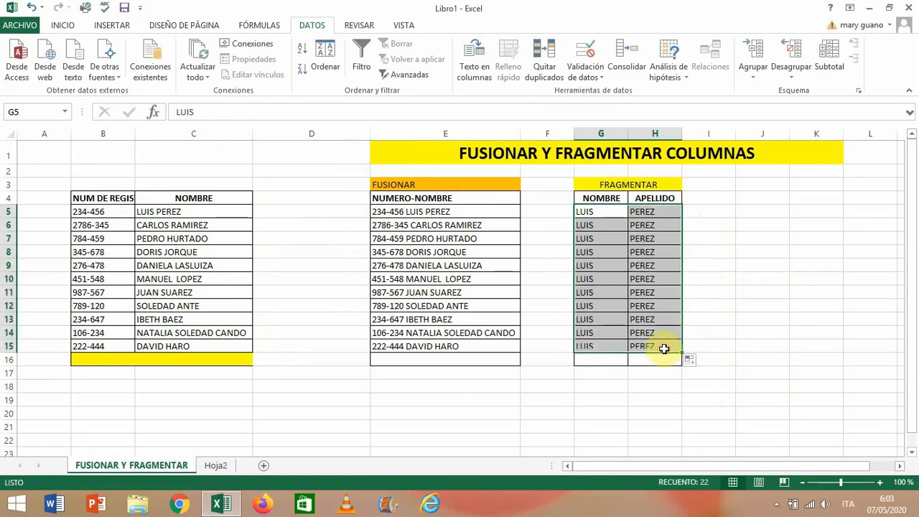
pyautogui.click(651, 213)
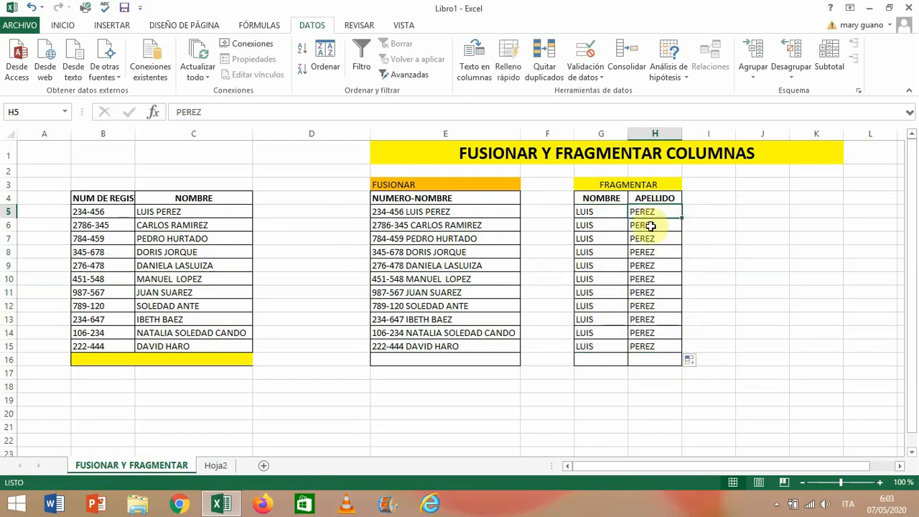
# - Change the autofill option for the names filled down from G5:H5 to Rellenar formatos solo
pyautogui.click(600, 211)
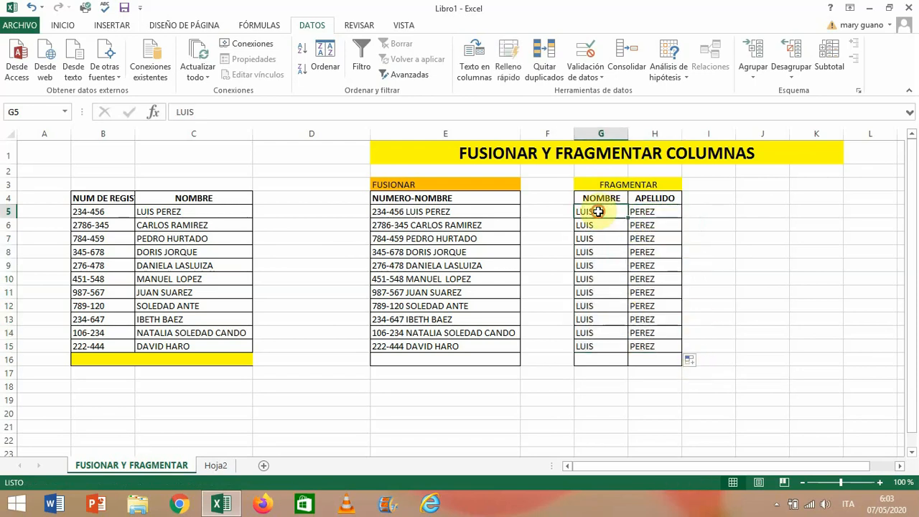
pyautogui.moveTo(599, 211); pyautogui.dragTo(646, 212)
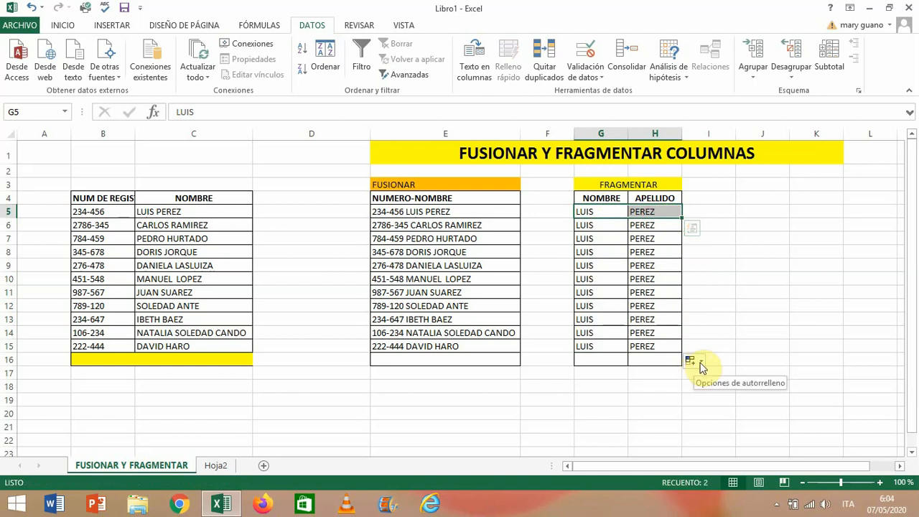
pyautogui.click(701, 365)
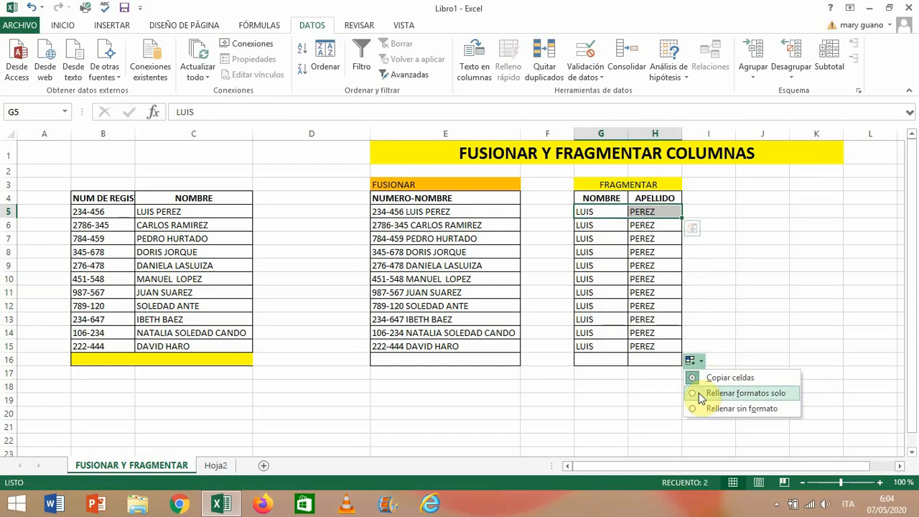
pyautogui.click(699, 395)
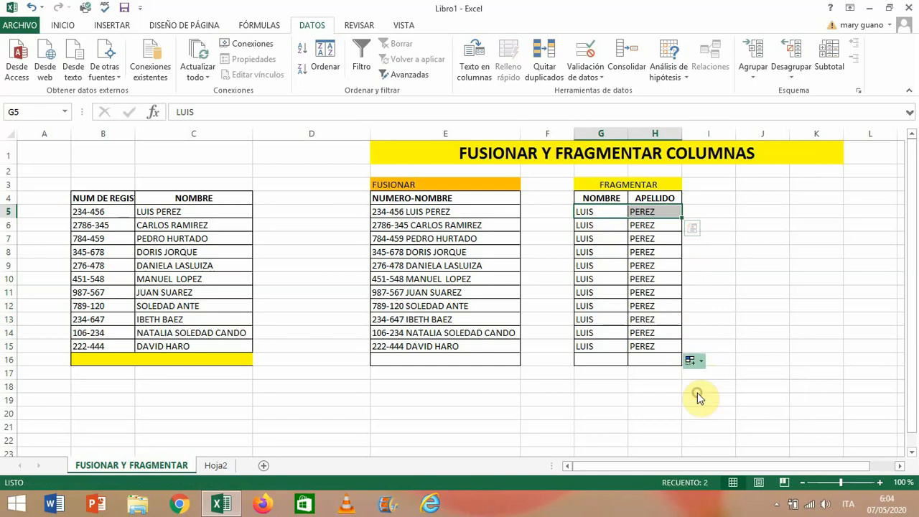
pyautogui.click(636, 213)
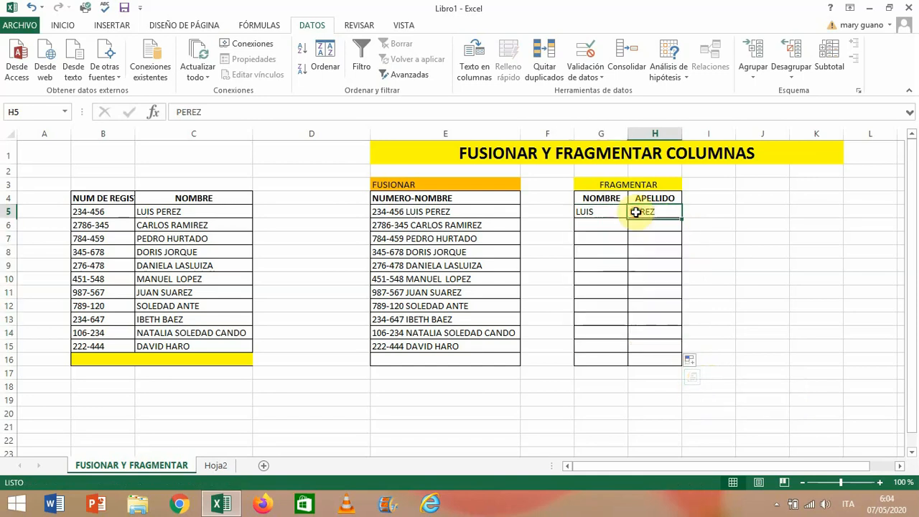
pyautogui.click(603, 211)
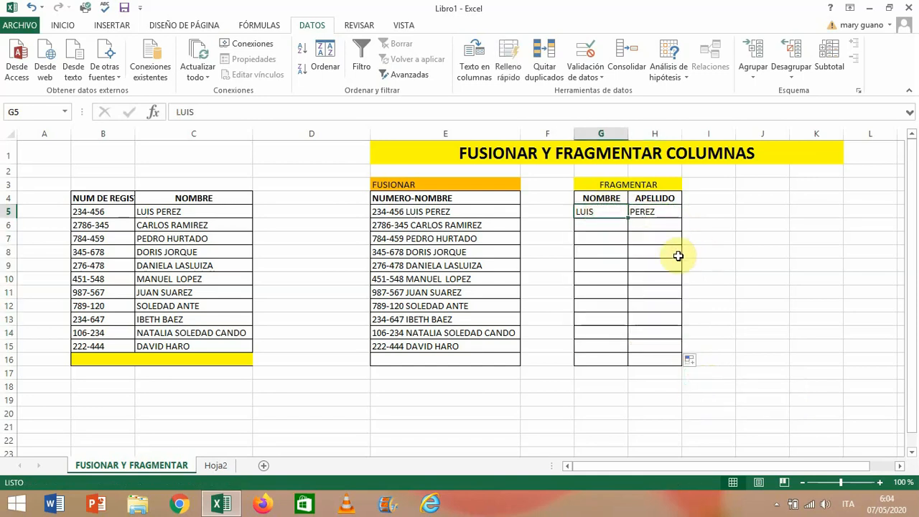
pyautogui.click(632, 226)
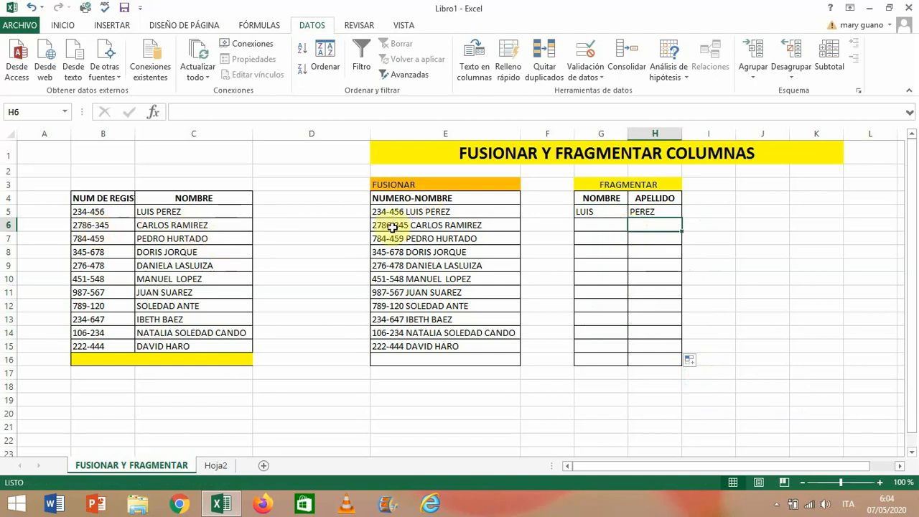
pyautogui.click(587, 212)
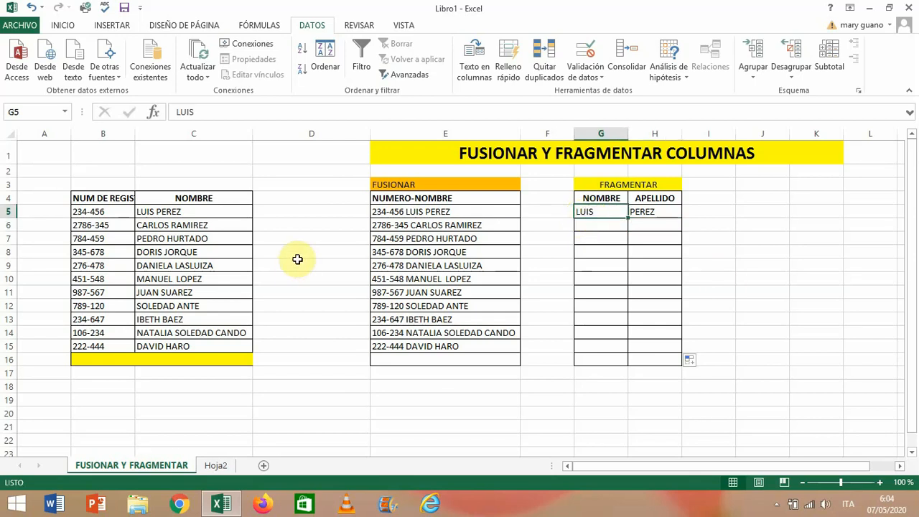
pyautogui.click(199, 213)
pyautogui.moveTo(200, 212); pyautogui.dragTo(201, 344)
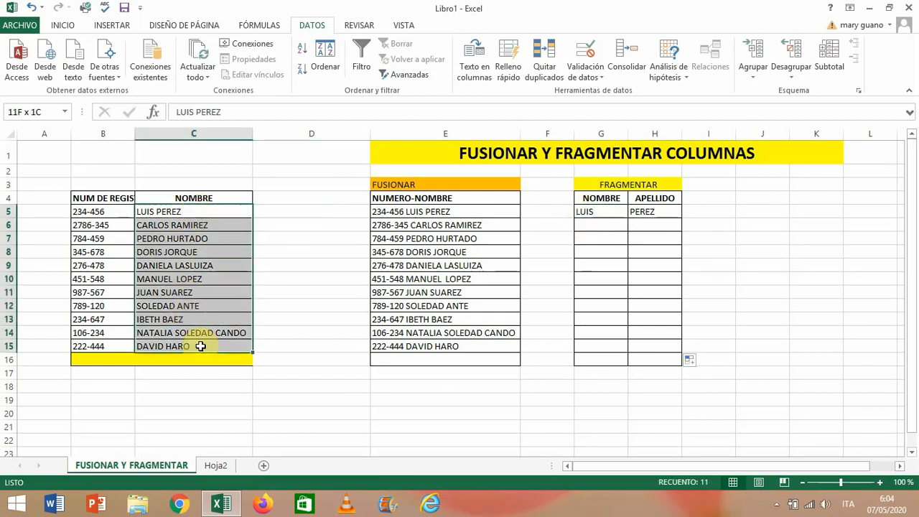
pyautogui.click(474, 65)
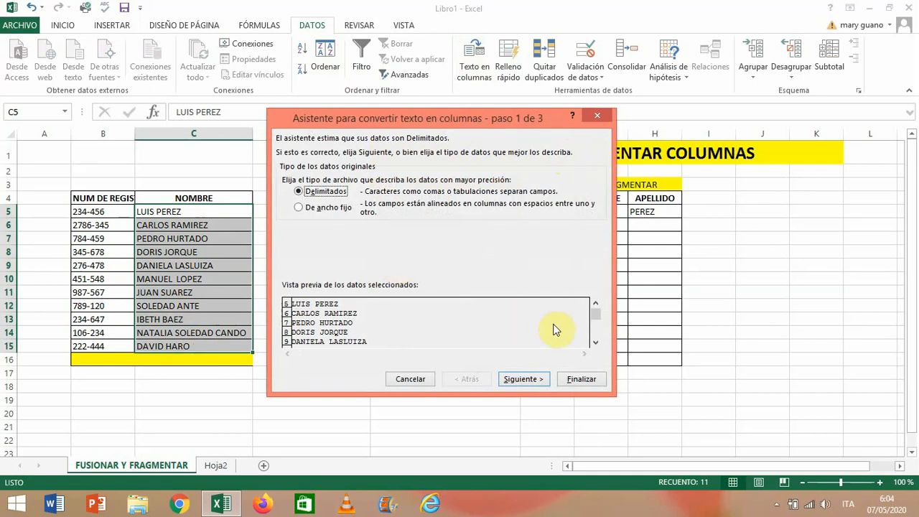
pyautogui.moveTo(595, 321)
pyautogui.mouseDown()
pyautogui.moveTo(599, 341)
pyautogui.moveTo(595, 313)
pyautogui.mouseUp()
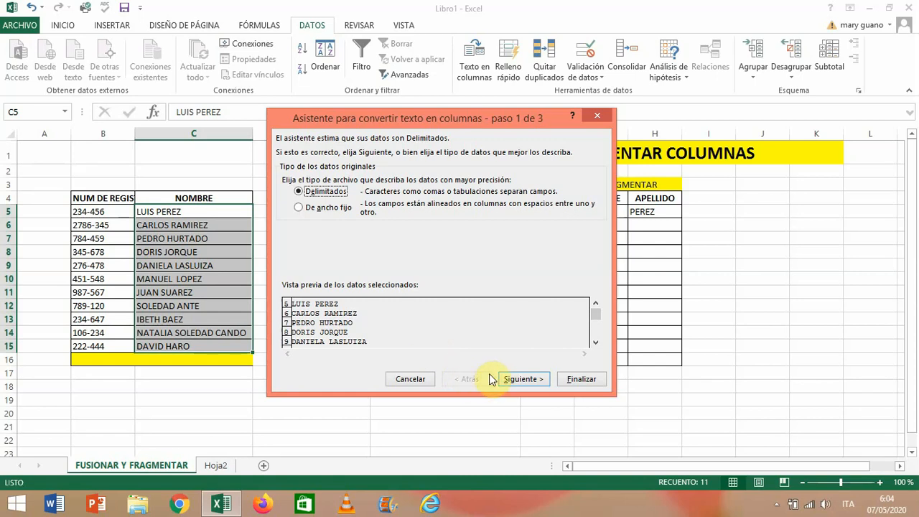
pyautogui.click(595, 117)
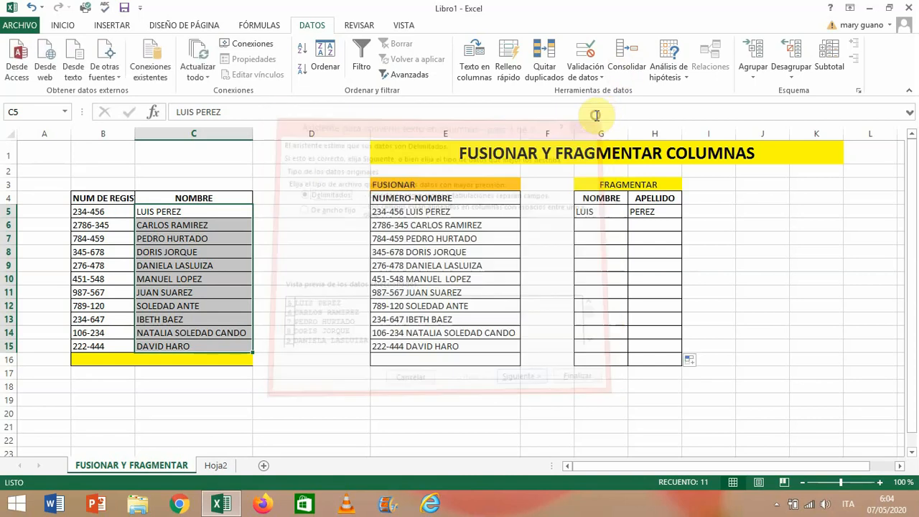
pyautogui.click(212, 220)
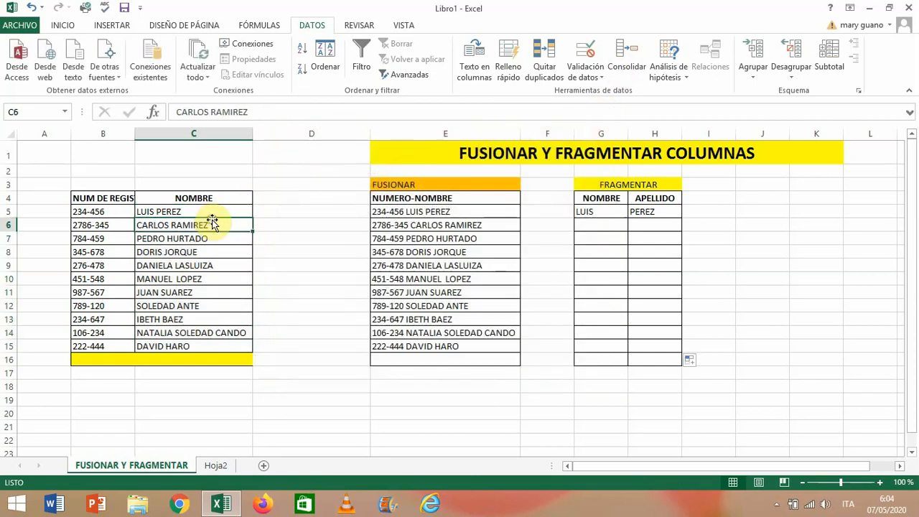
pyautogui.click(222, 211)
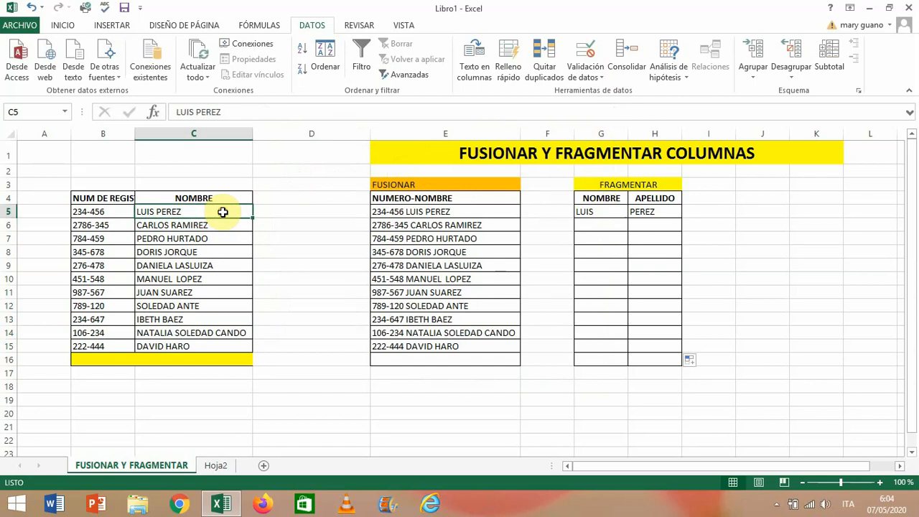
# - Delete the split first name in G5 and the surname in H5
pyautogui.click(593, 213)
pyautogui.press('Delete')
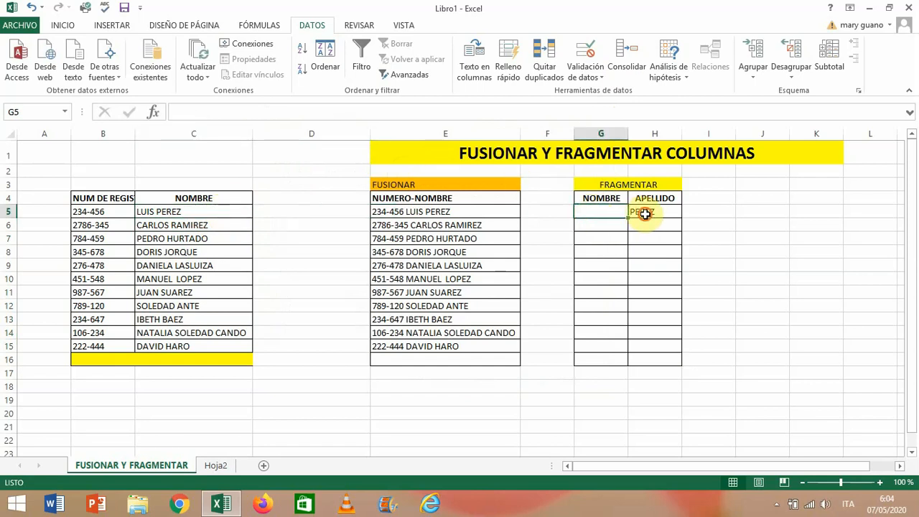
pyautogui.click(645, 214)
pyautogui.press('Delete')
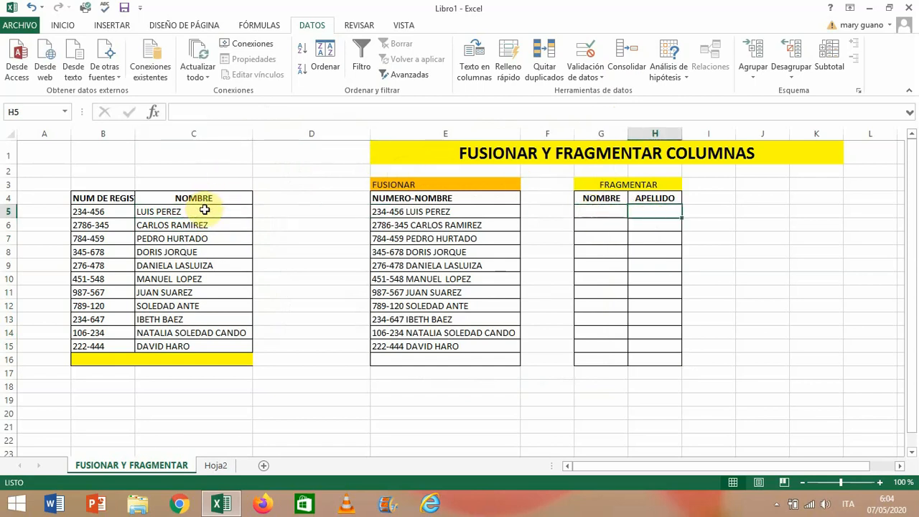
# - Start converting the names in C5:C15 with Texto en columnas as delimited text, keeping Espacio as the only separator
pyautogui.moveTo(205, 212); pyautogui.dragTo(202, 346)
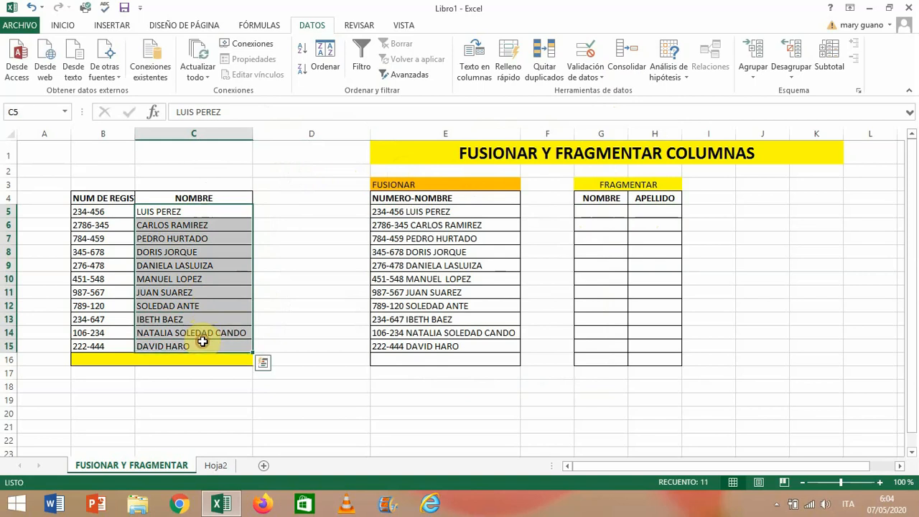
pyautogui.click(67, 27)
pyautogui.click(313, 26)
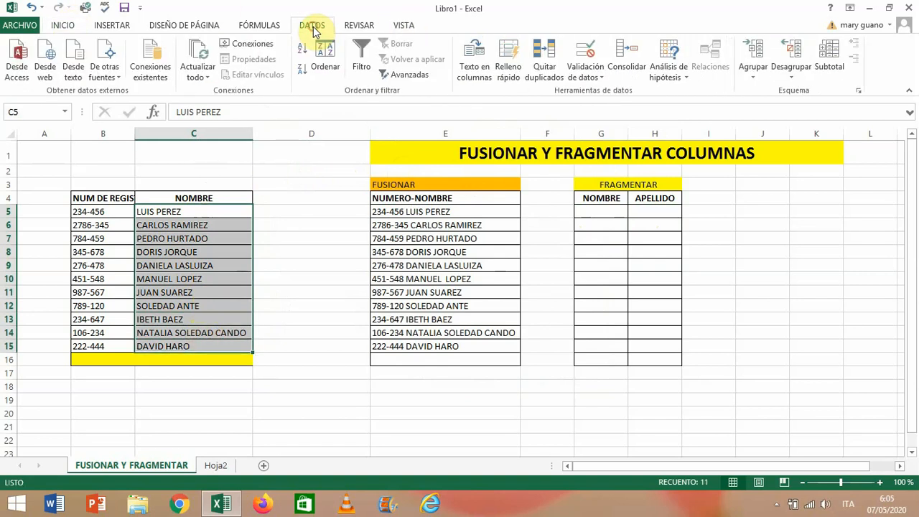
pyautogui.click(471, 69)
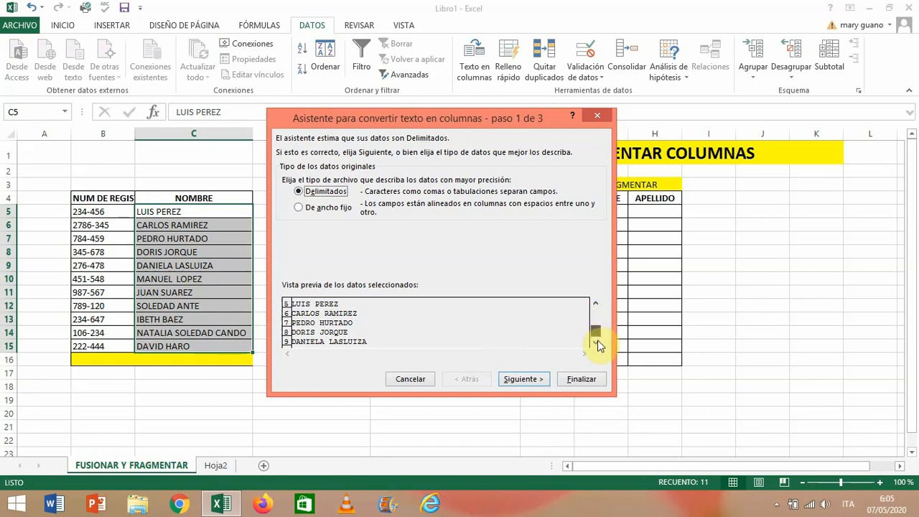
pyautogui.moveTo(600, 346); pyautogui.dragTo(599, 343)
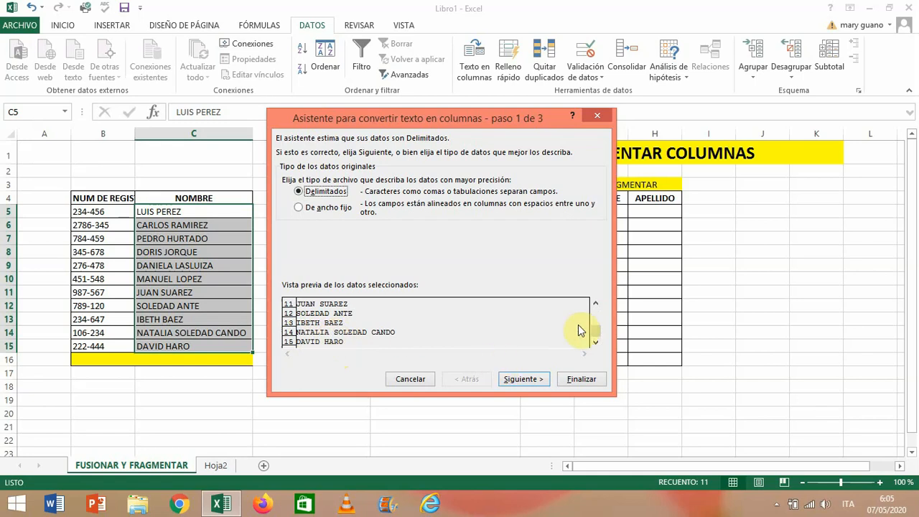
pyautogui.moveTo(598, 313); pyautogui.dragTo(595, 304)
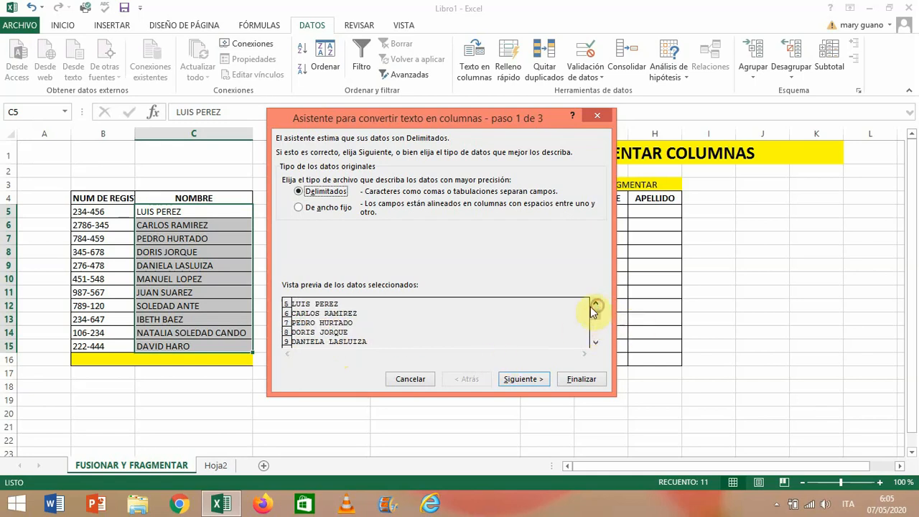
pyautogui.click(514, 382)
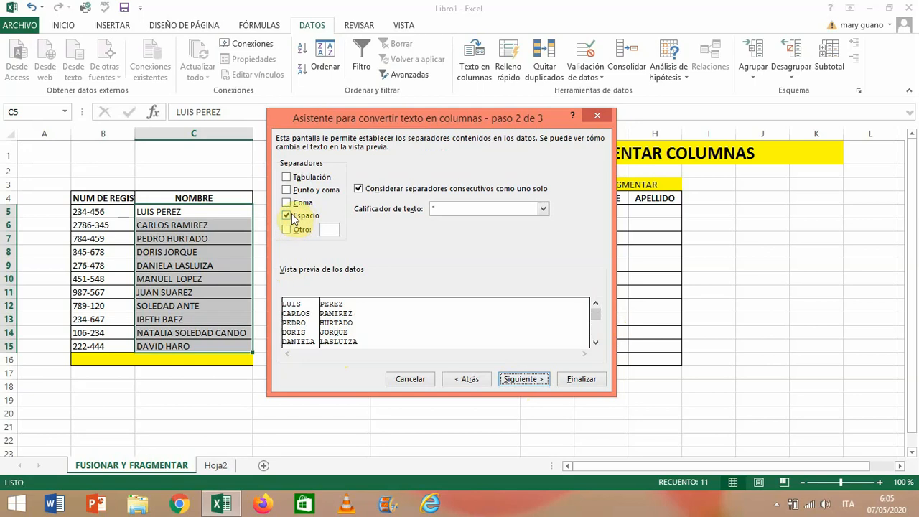
pyautogui.click(520, 381)
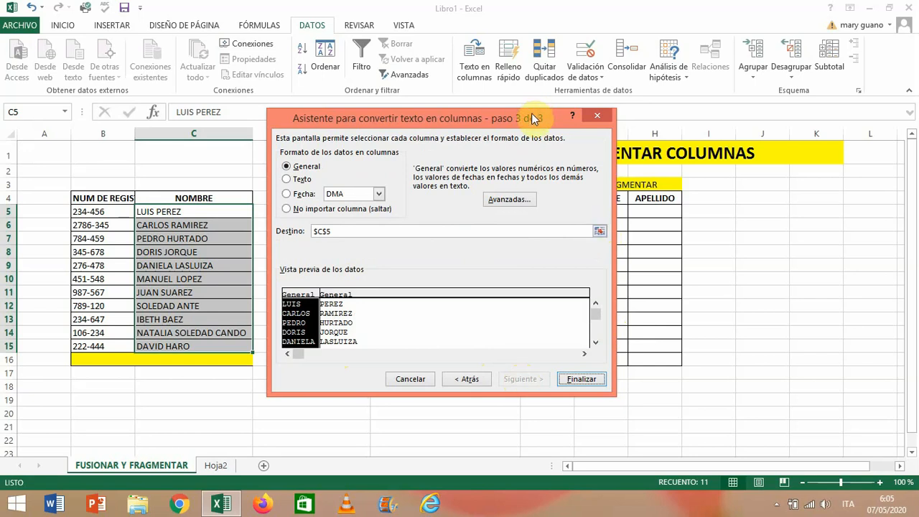
# - Set the destination of the split names to =$G$5:$H$15, under the NOMBRE and APELLIDO headers
pyautogui.moveTo(531, 109); pyautogui.dragTo(455, 137)
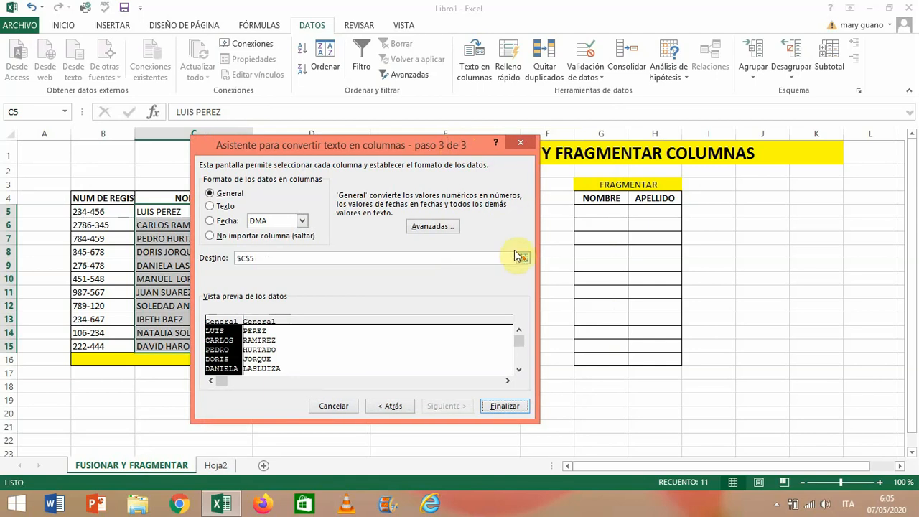
pyautogui.click(522, 258)
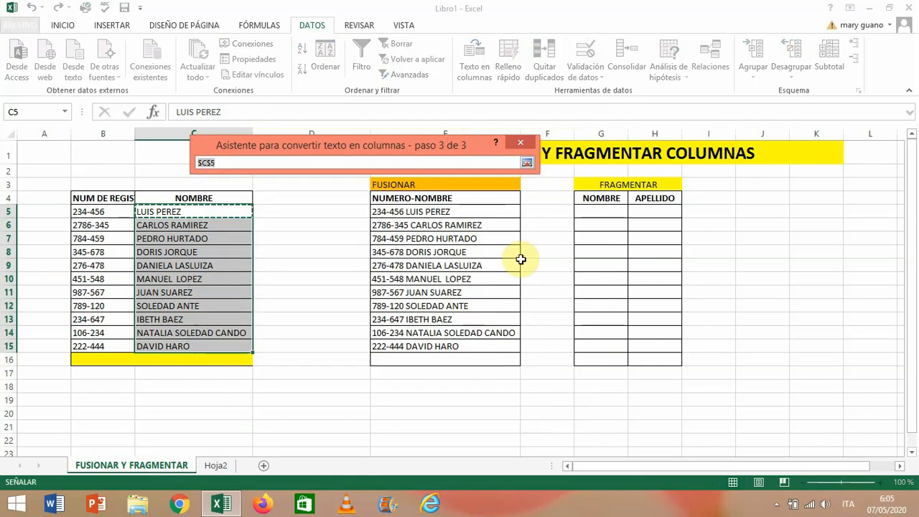
pyautogui.click(598, 210)
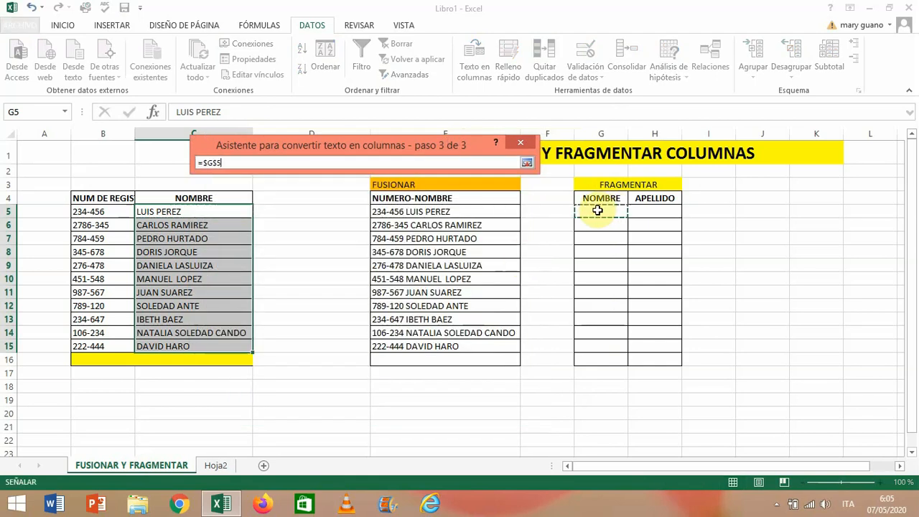
pyautogui.moveTo(597, 210); pyautogui.dragTo(655, 214)
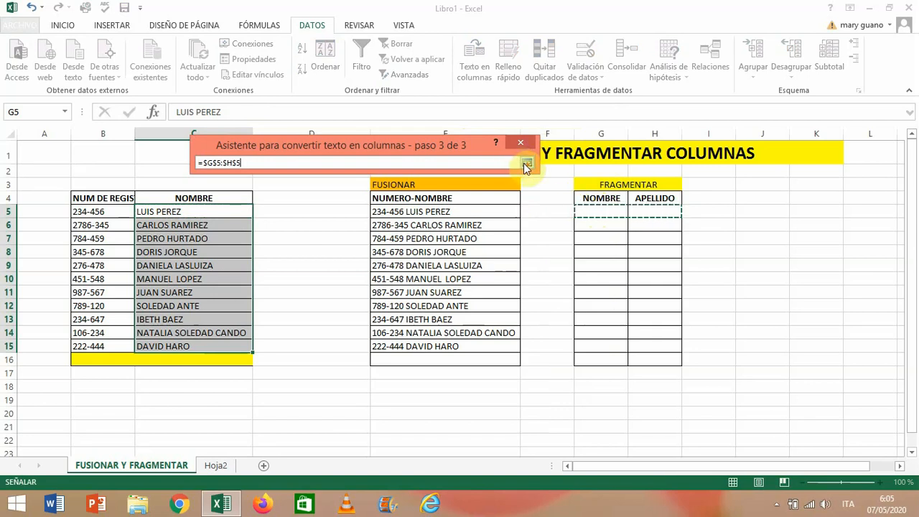
pyautogui.click(603, 213)
pyautogui.moveTo(603, 213); pyautogui.dragTo(637, 351)
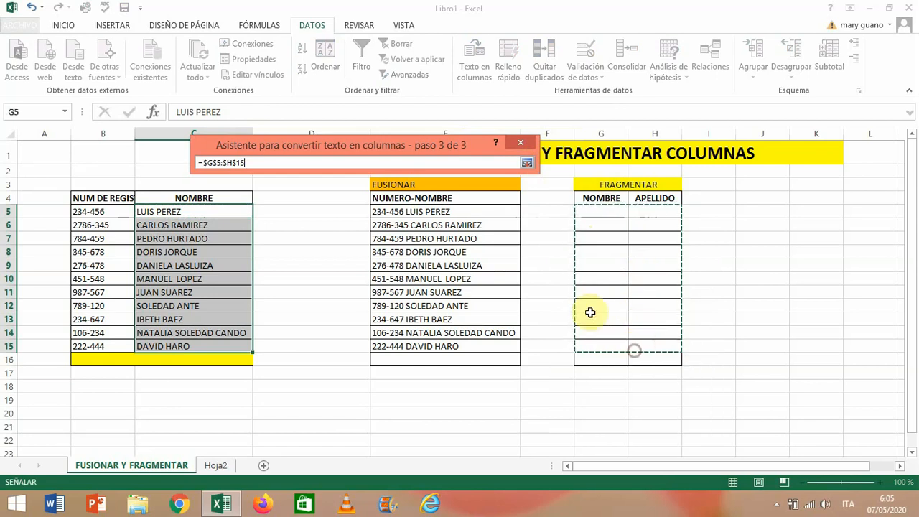
pyautogui.click(527, 163)
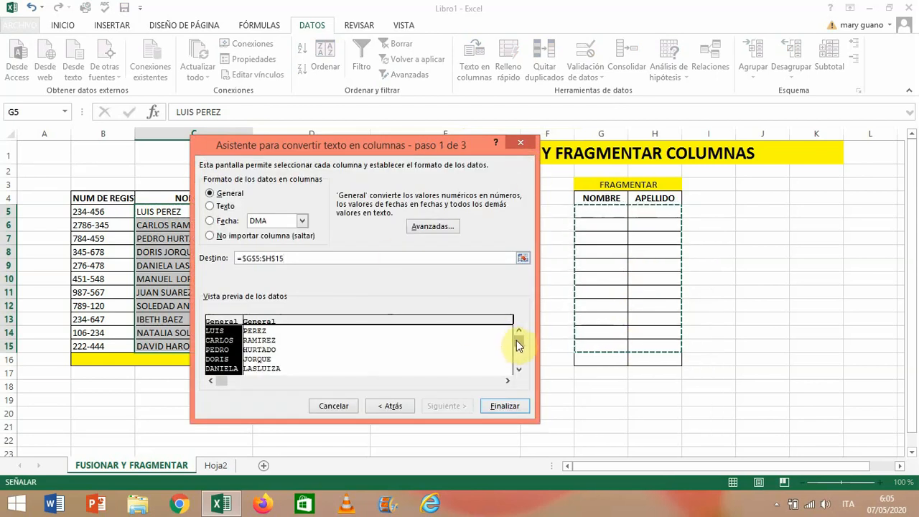
# - Check the rest of the data preview, finish the conversion with the General format and agree to replace the existing data
pyautogui.moveTo(517, 341); pyautogui.dragTo(522, 373)
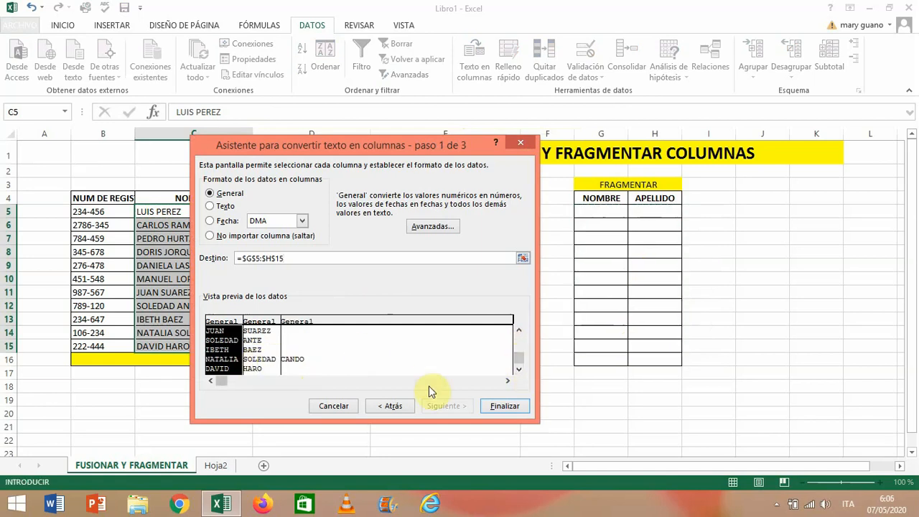
pyautogui.click(496, 405)
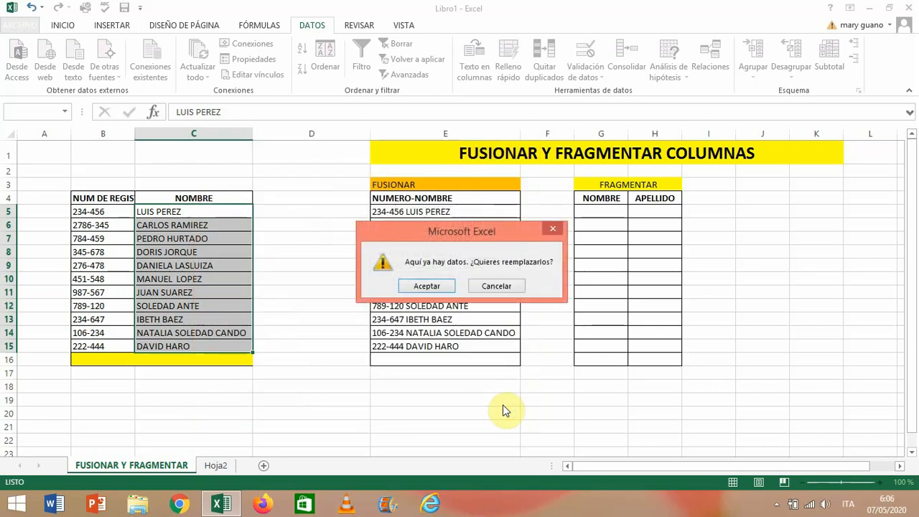
pyautogui.click(422, 284)
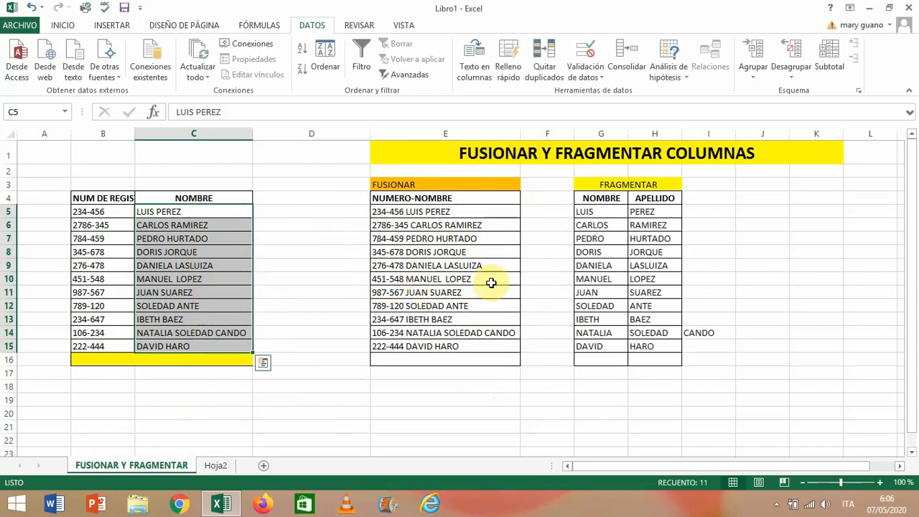
# - Examine how the three-part name in row 14 is divided across G14, H14 and I14
pyautogui.click(670, 335)
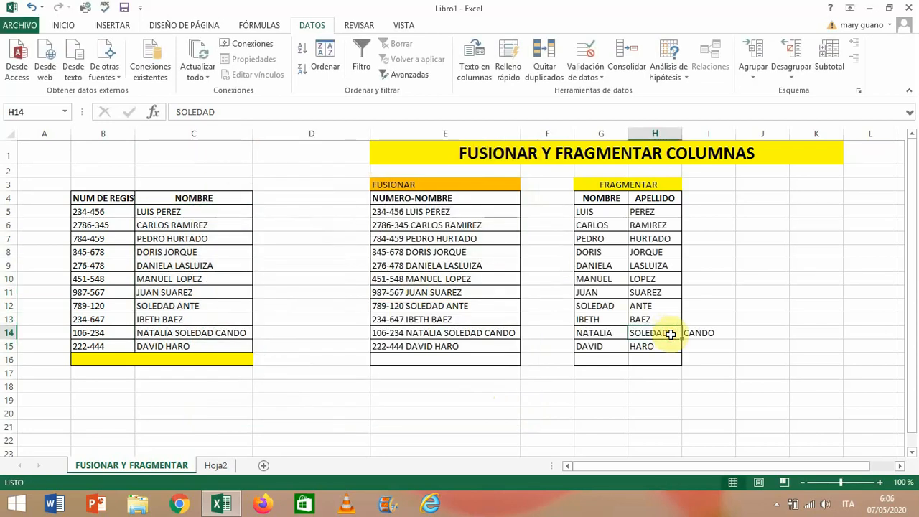
pyautogui.click(609, 335)
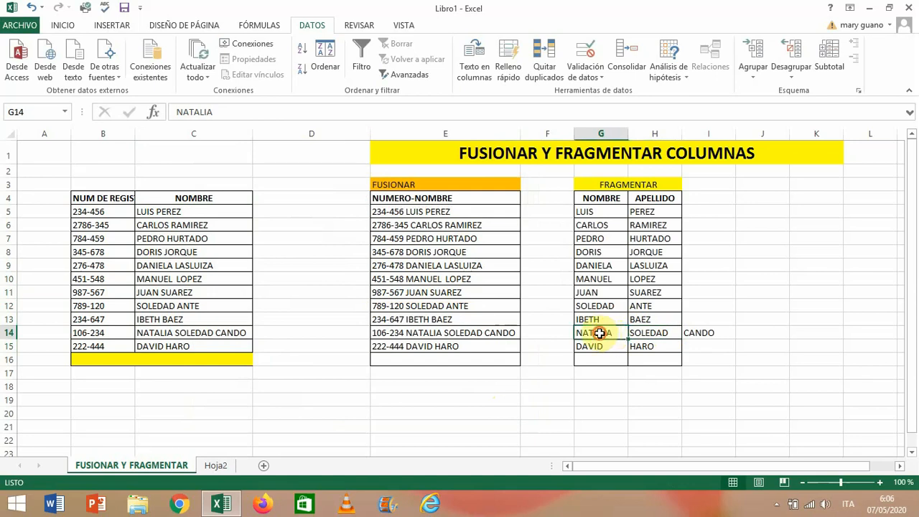
pyautogui.moveTo(600, 334); pyautogui.dragTo(673, 333)
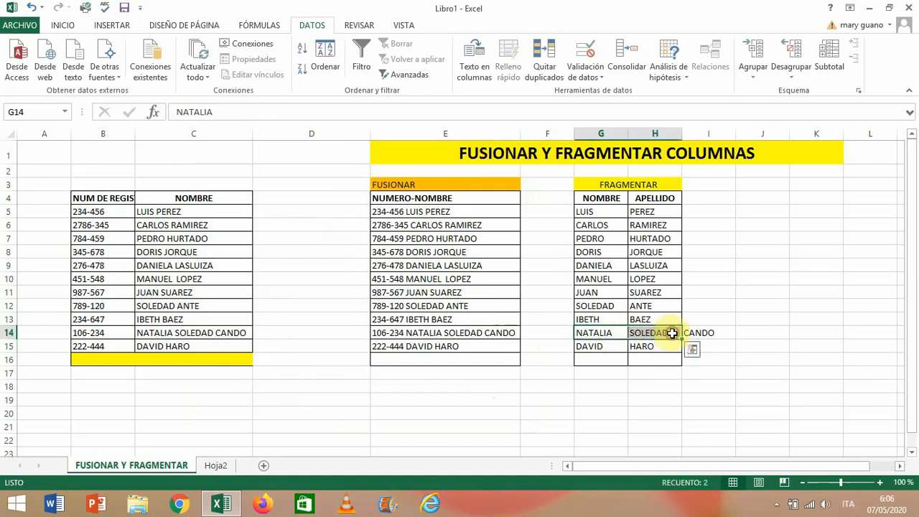
pyautogui.click(730, 331)
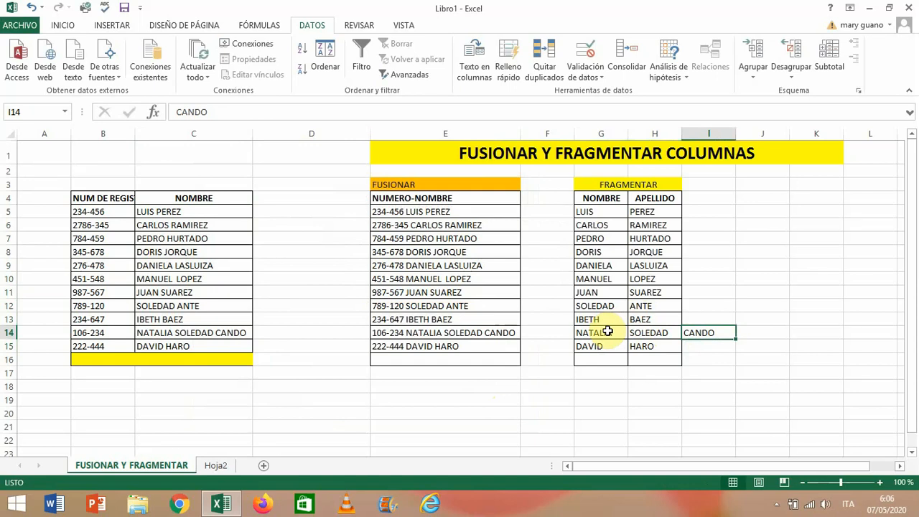
# - Clear the split name parts from G14:I14
pyautogui.click(600, 334)
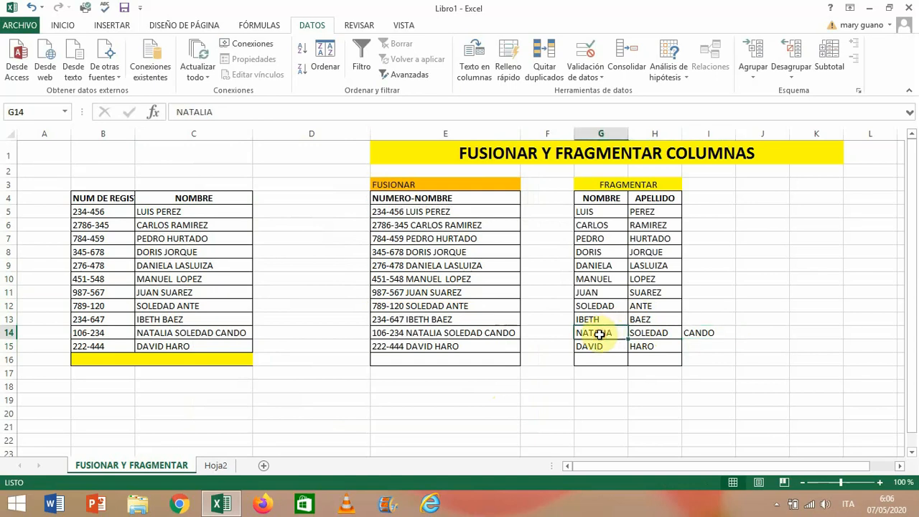
pyautogui.moveTo(607, 333); pyautogui.dragTo(687, 335)
pyautogui.press('Delete')
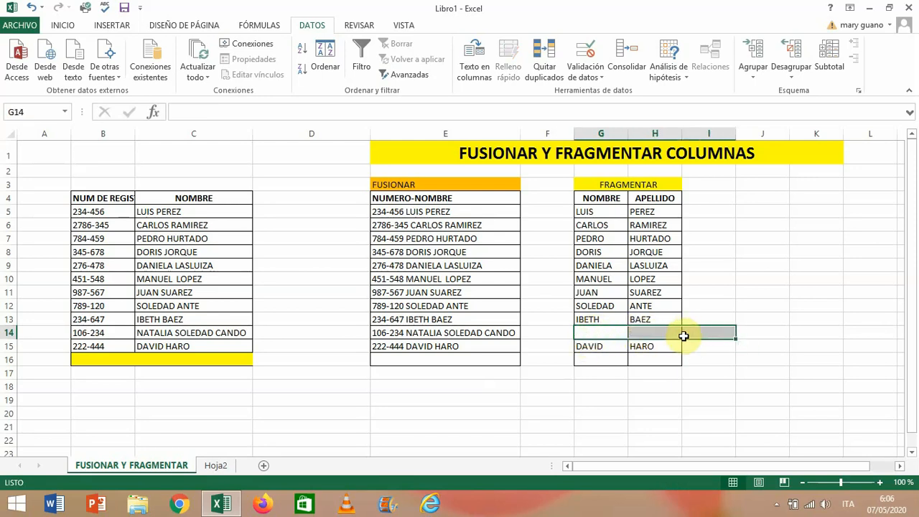
# - Start converting the name in C14 with Texto en columnas as De ancho fijo, keeping only the column break before the surname
pyautogui.click(206, 333)
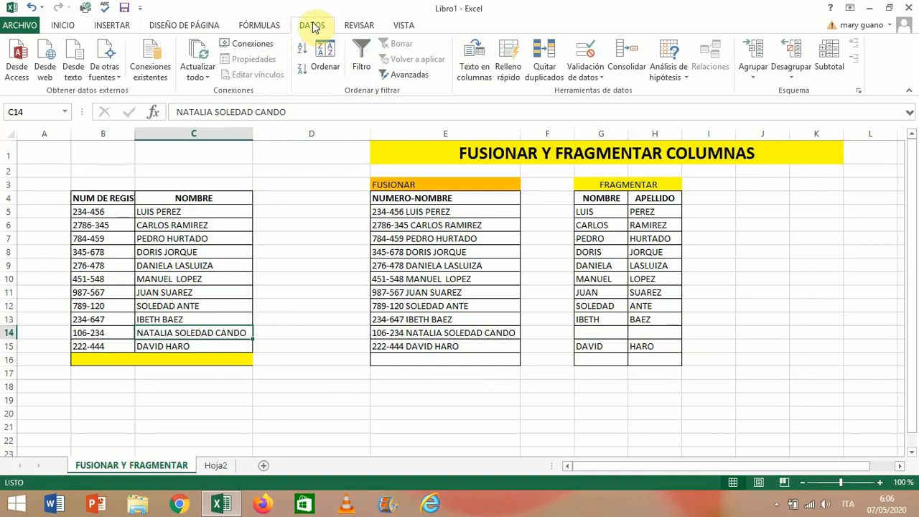
pyautogui.click(476, 70)
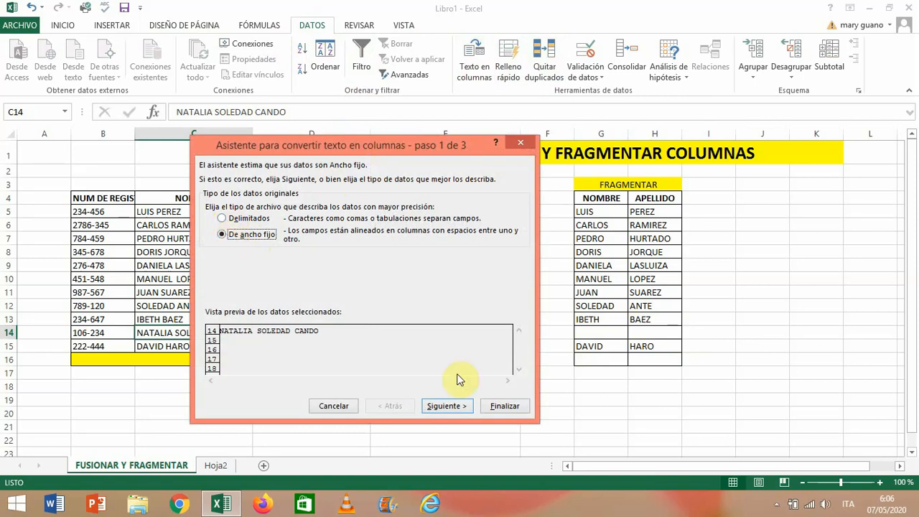
pyautogui.click(449, 406)
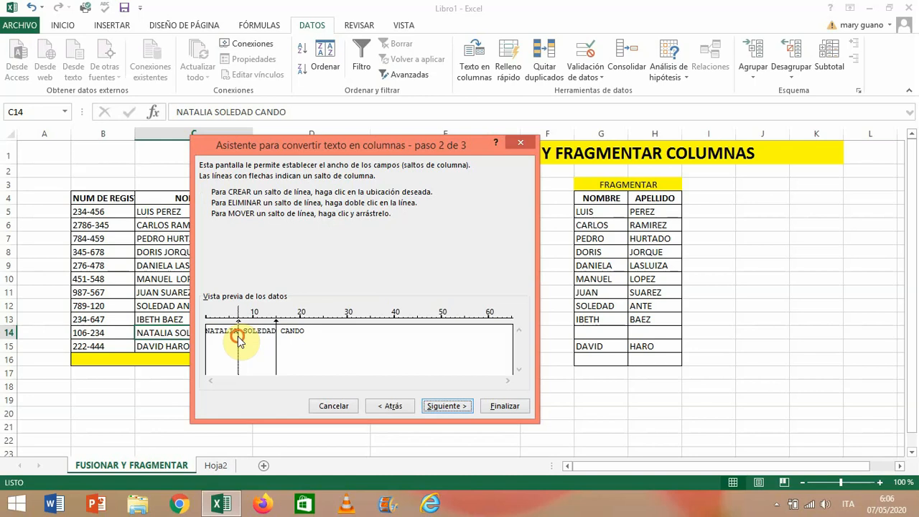
pyautogui.moveTo(277, 335); pyautogui.dragTo(276, 334)
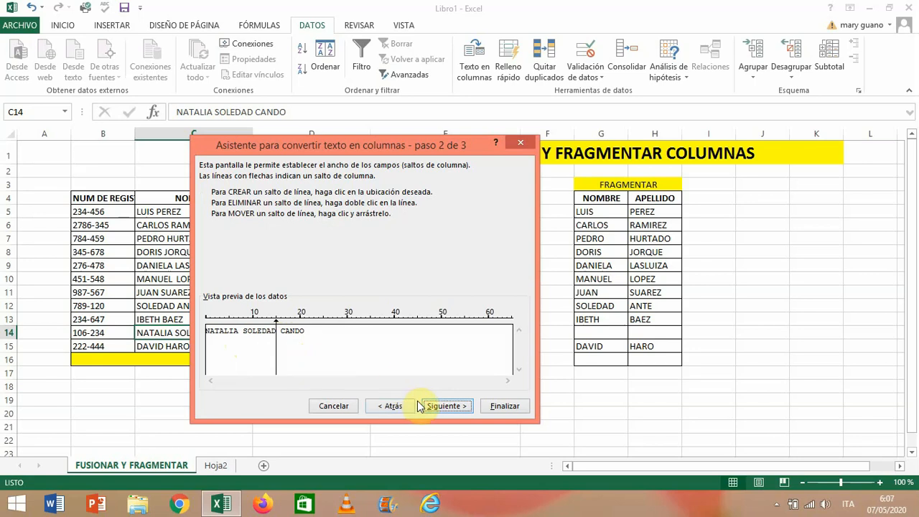
pyautogui.click(460, 407)
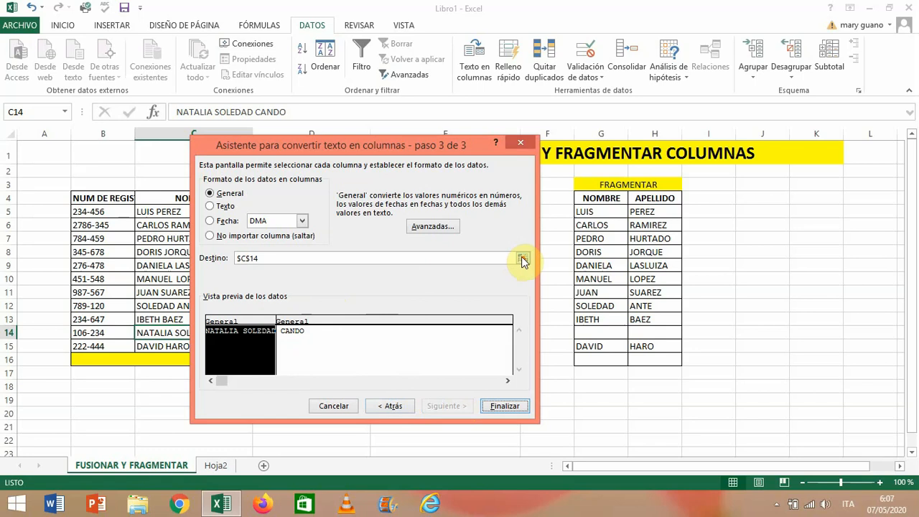
# - Set the destination of the split name to =$G$14:$H$14
pyautogui.click(522, 260)
pyautogui.click(607, 332)
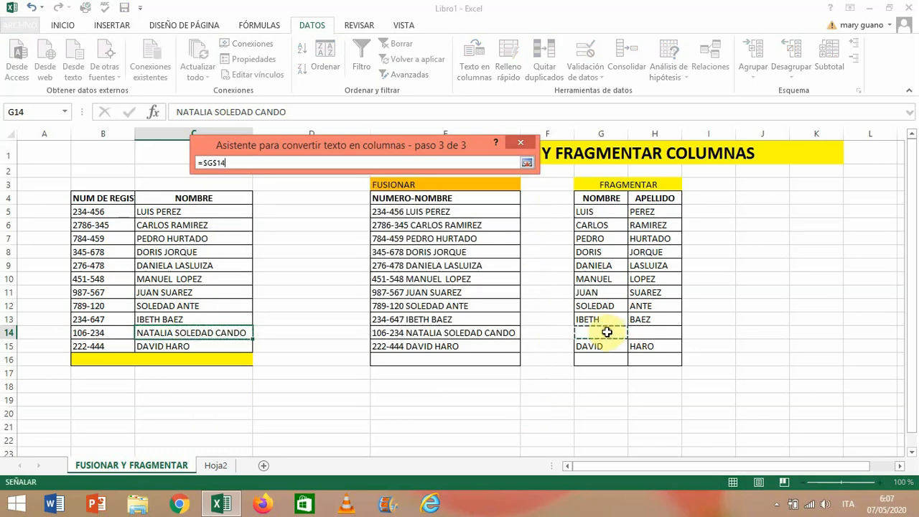
pyautogui.moveTo(607, 332); pyautogui.dragTo(640, 333)
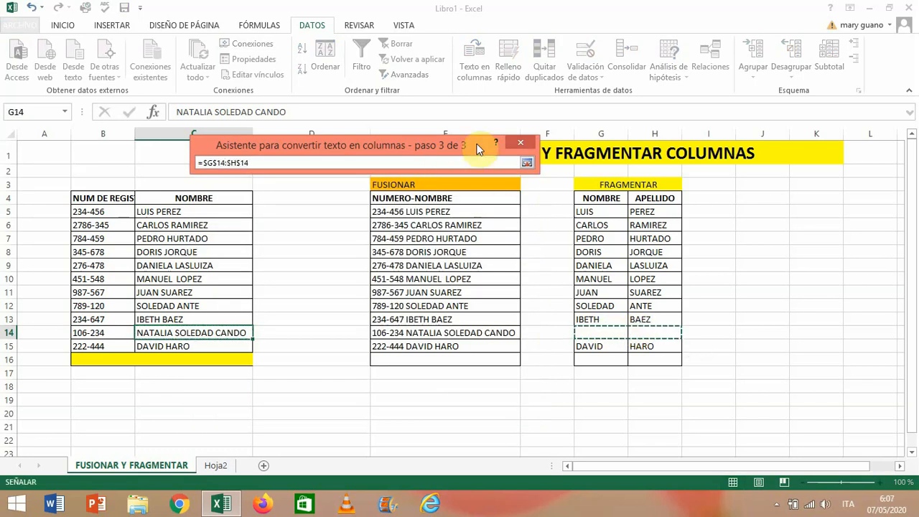
pyautogui.click(528, 163)
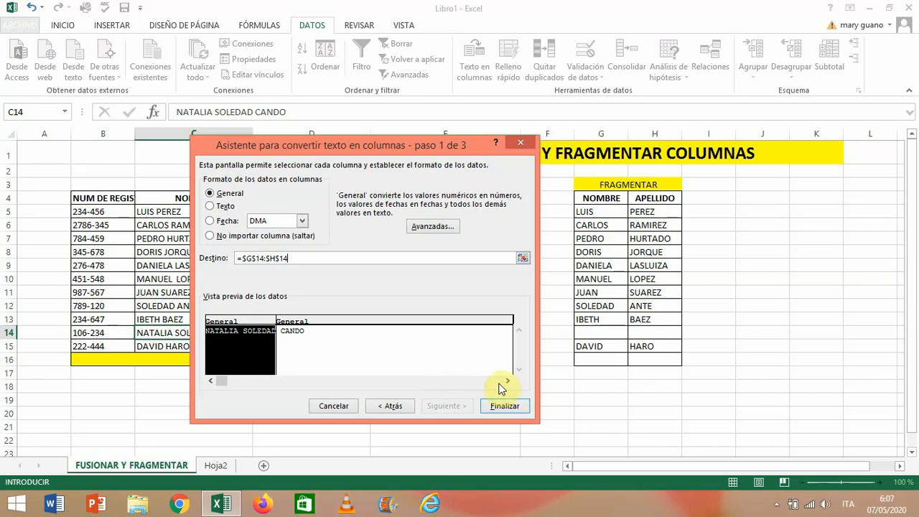
# - Finish the conversion with both preview columns in General format, replacing the existing data, and widen column G to fit the two given names
pyautogui.click(296, 343)
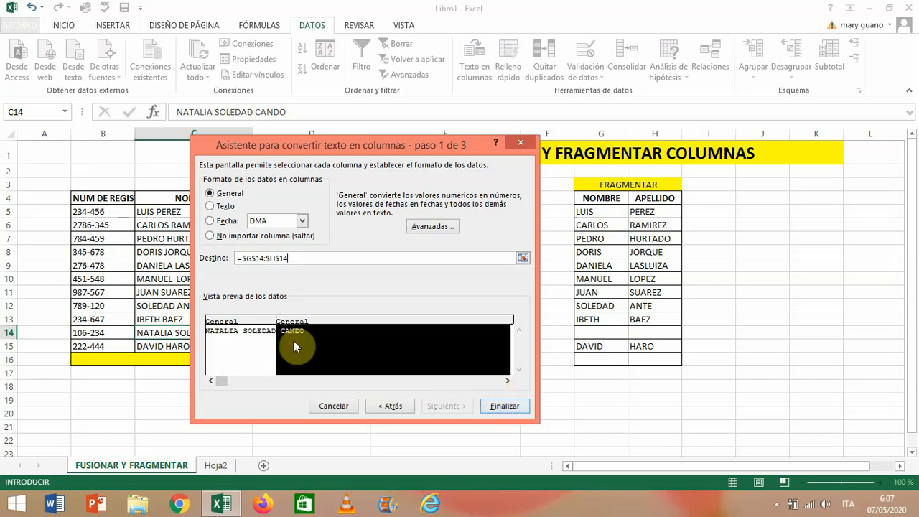
pyautogui.click(233, 334)
pyautogui.click(297, 338)
pyautogui.click(257, 339)
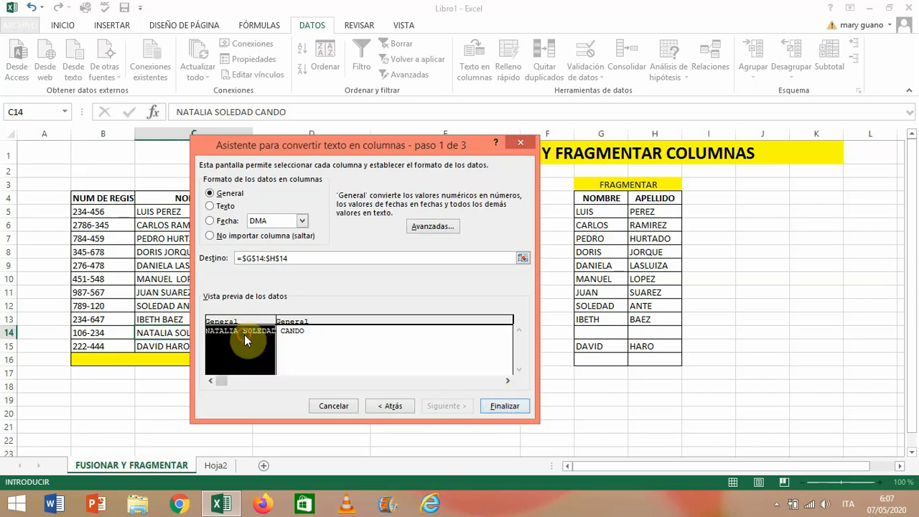
pyautogui.click(319, 360)
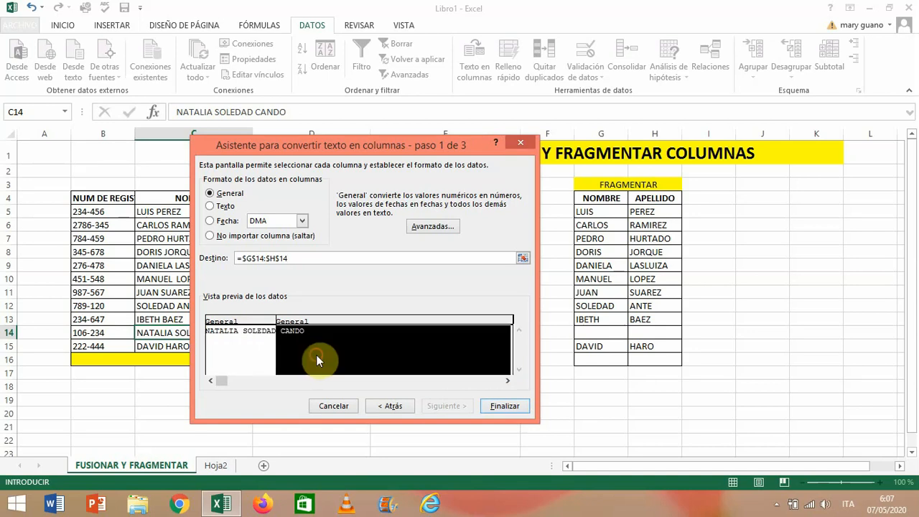
pyautogui.click(498, 406)
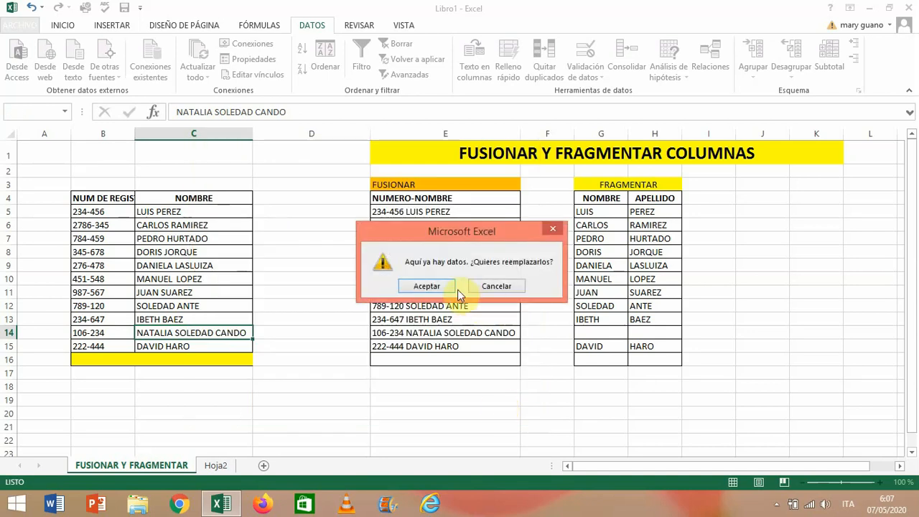
pyautogui.click(448, 286)
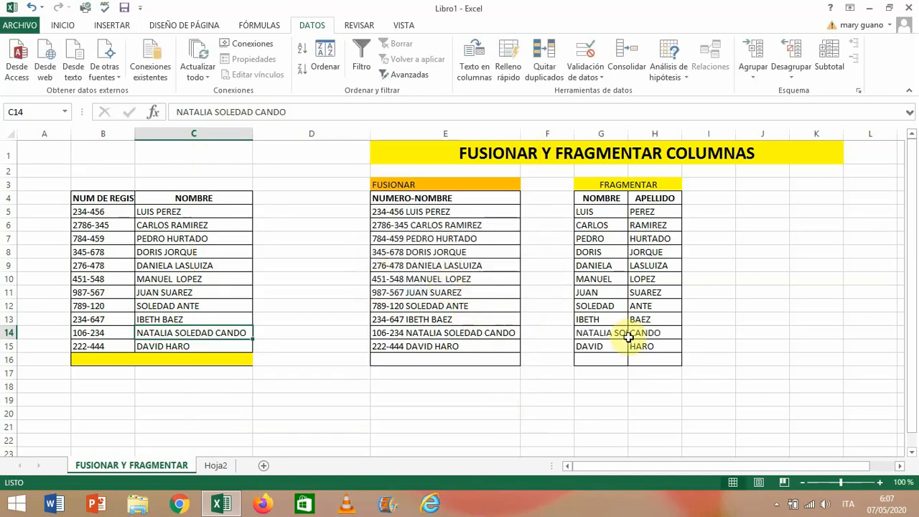
pyautogui.moveTo(629, 134); pyautogui.dragTo(680, 147)
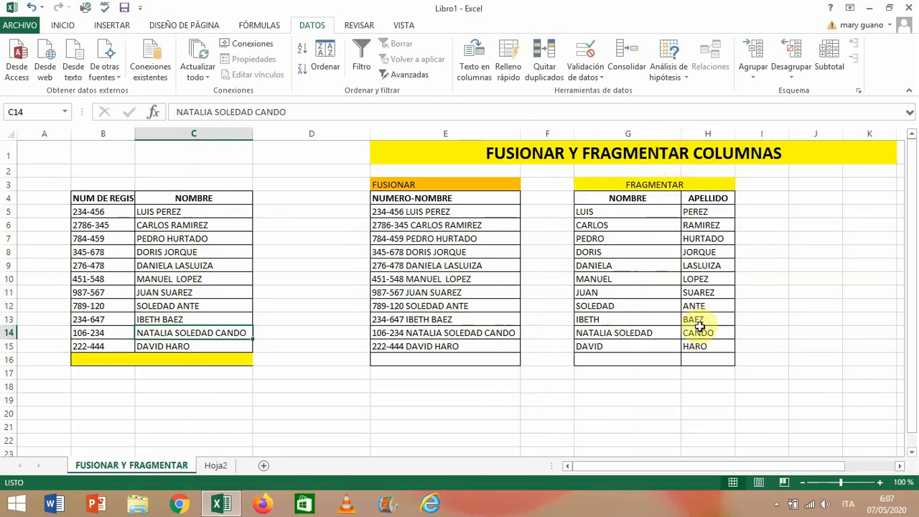